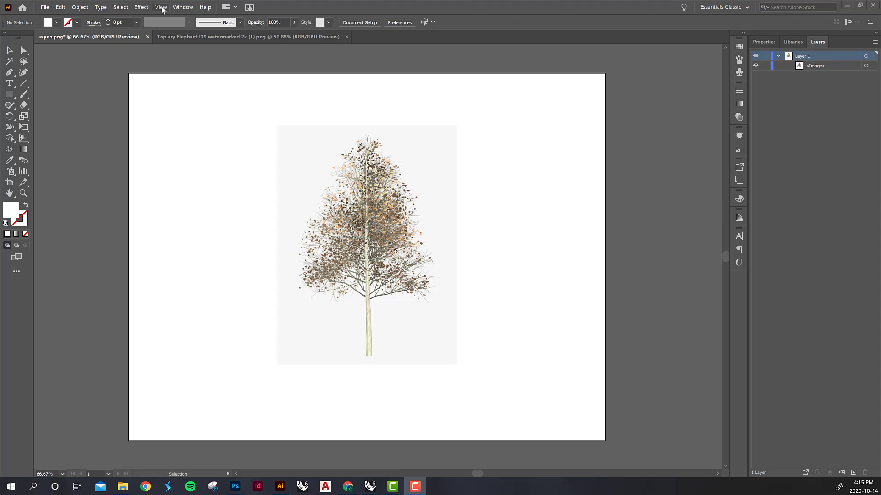
Bring up the Image Trace settings and dock them with the collapsed palettes beside the artboard
left_click(177, 6)
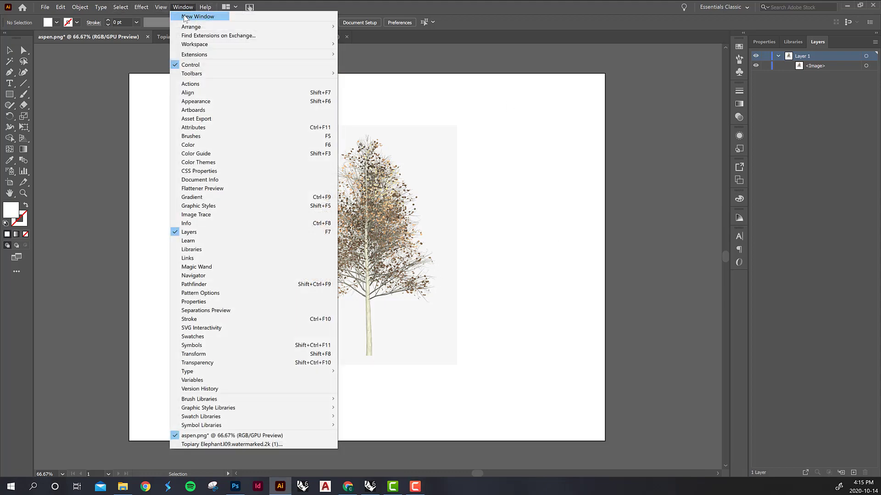
left_click(195, 215)
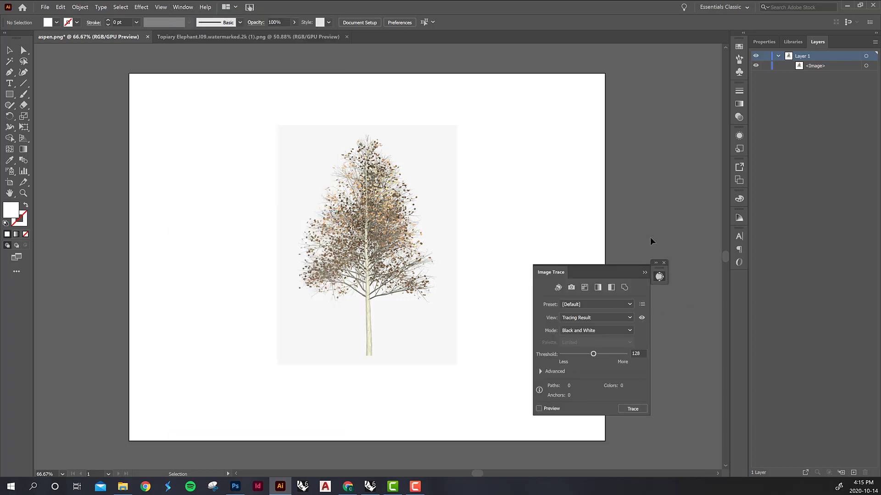
left_click_drag(616, 271, 740, 282)
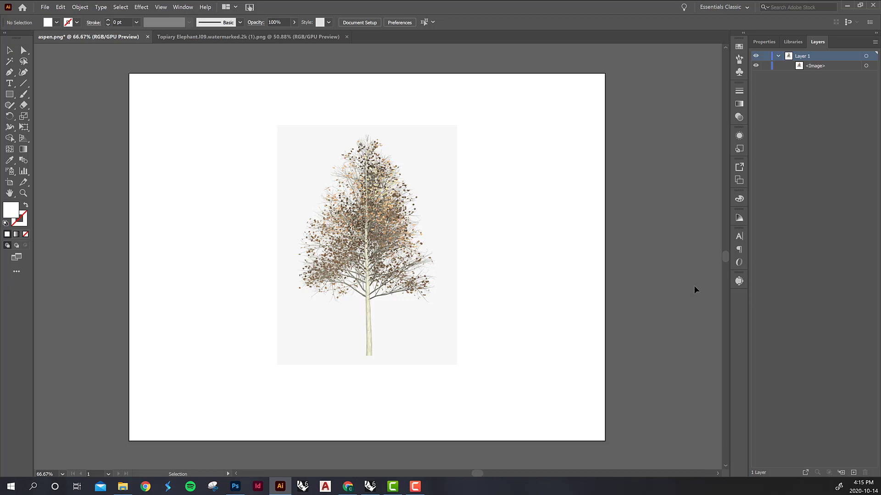
left_click(739, 281)
Trace the aspen tree image with the Silhouettes preset
key("ctrl+a")
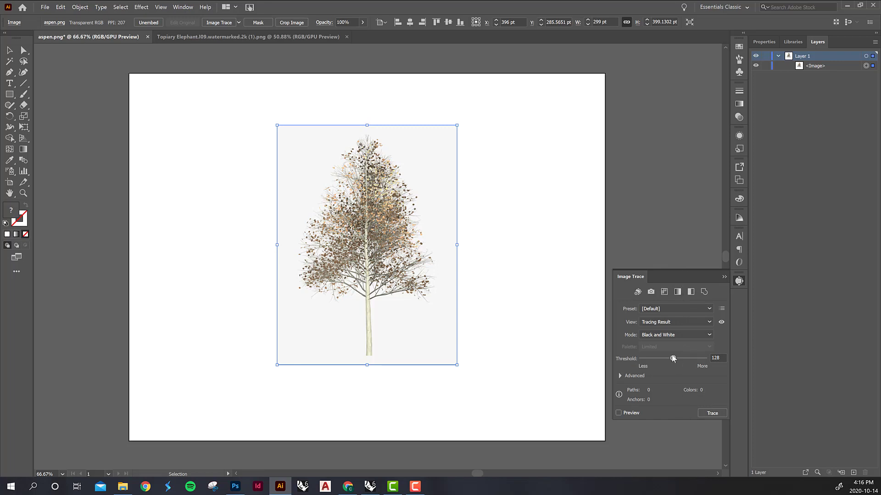
left_click(710, 307)
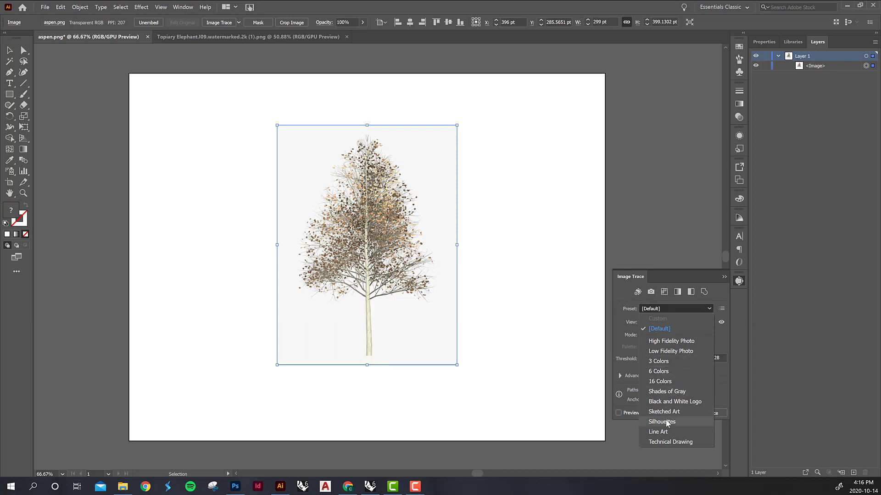
left_click(654, 422)
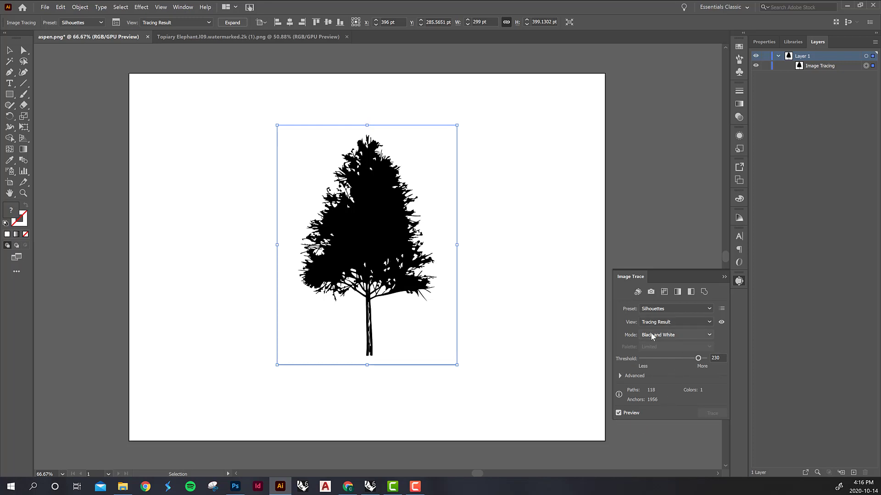
Set the tree tracing's threshold to 244, raise its paths amount and lower its corners amount in the advanced settings
left_click(620, 376)
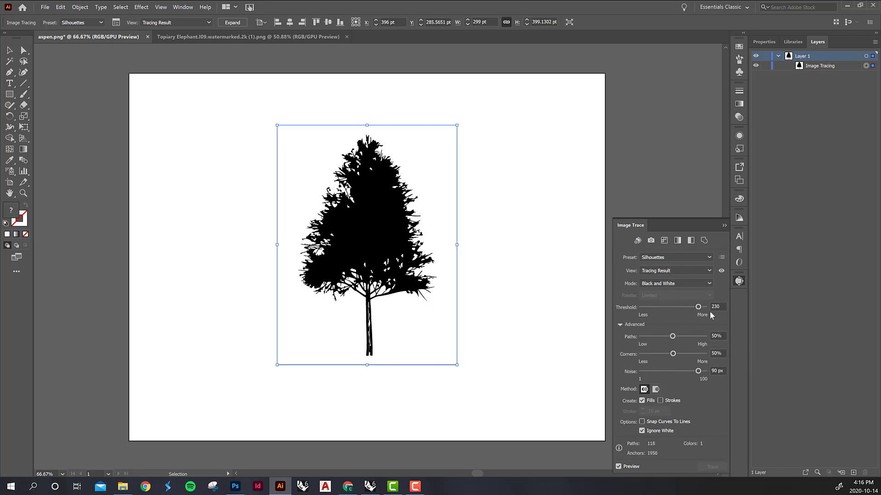
mouse_move(698, 307)
left_mouse_down()
mouse_move(659, 311)
mouse_move(689, 308)
left_mouse_up()
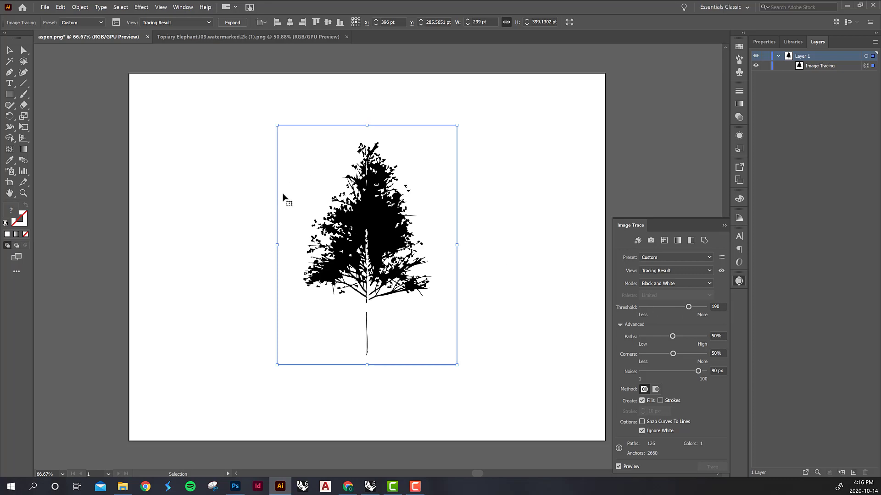
left_click_drag(689, 308, 702, 307)
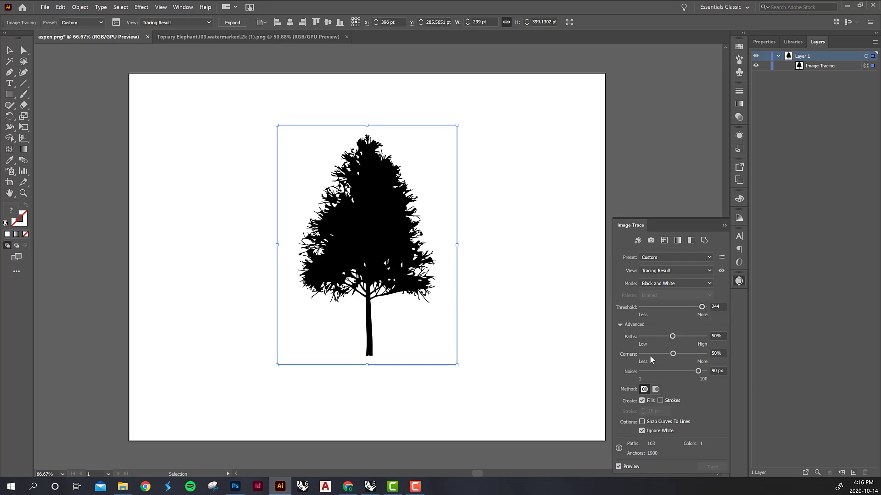
mouse_move(673, 336)
left_mouse_down()
mouse_move(694, 337)
mouse_move(643, 338)
mouse_move(685, 338)
left_mouse_up()
mouse_move(673, 354)
left_mouse_down()
mouse_move(656, 355)
mouse_move(699, 355)
mouse_move(643, 355)
mouse_move(660, 358)
left_mouse_up()
left_click(724, 225)
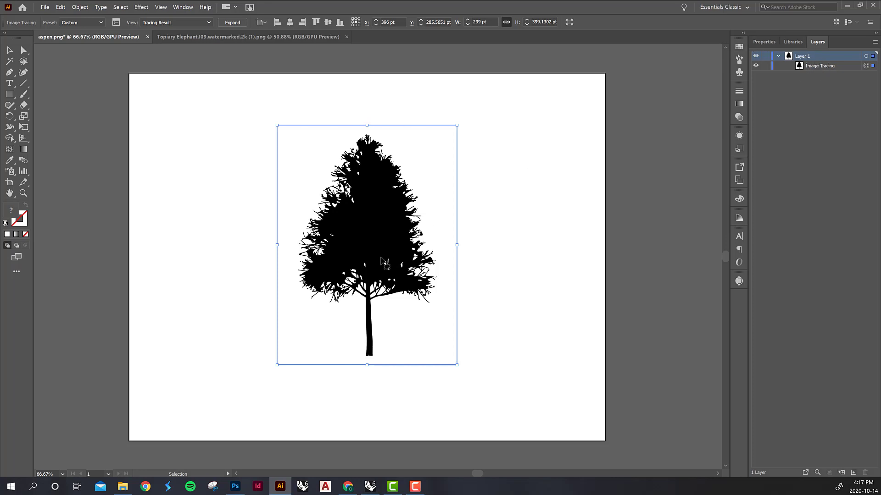
left_click(436, 250)
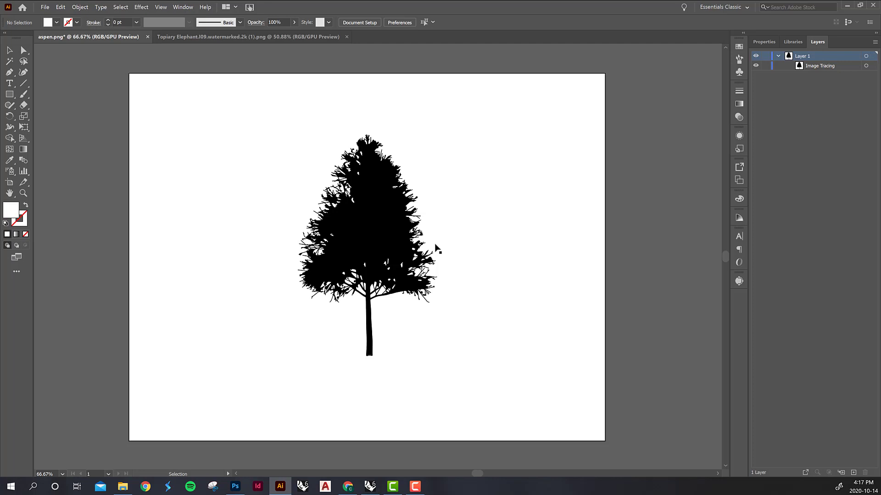
left_click(417, 245)
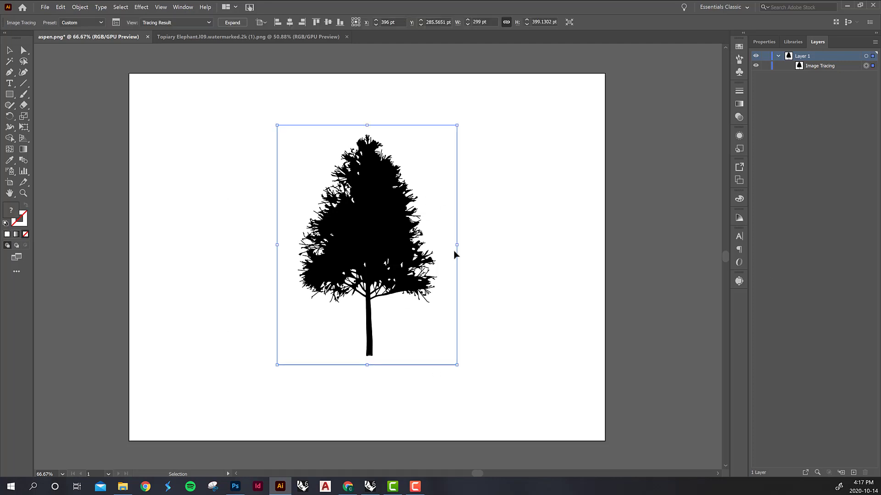
left_click(668, 265)
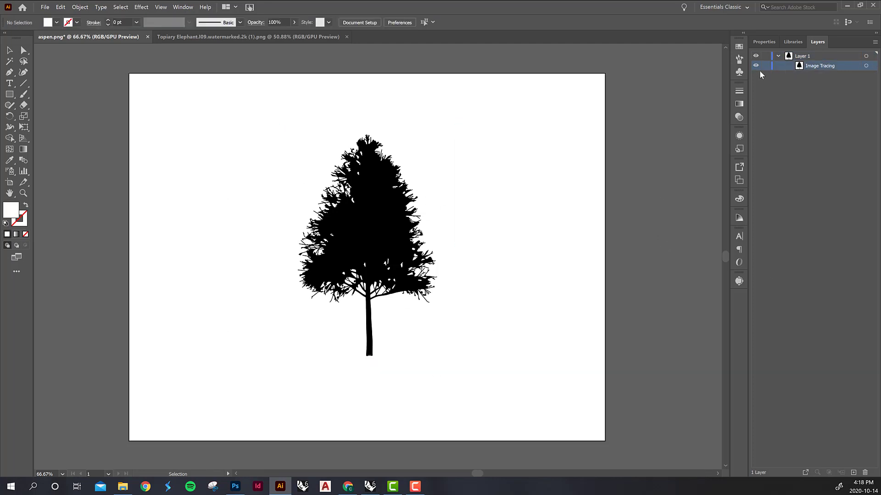
Expand the tree tracing into vector paths and reveal the contents of the resulting group in the layer list
left_click(389, 244)
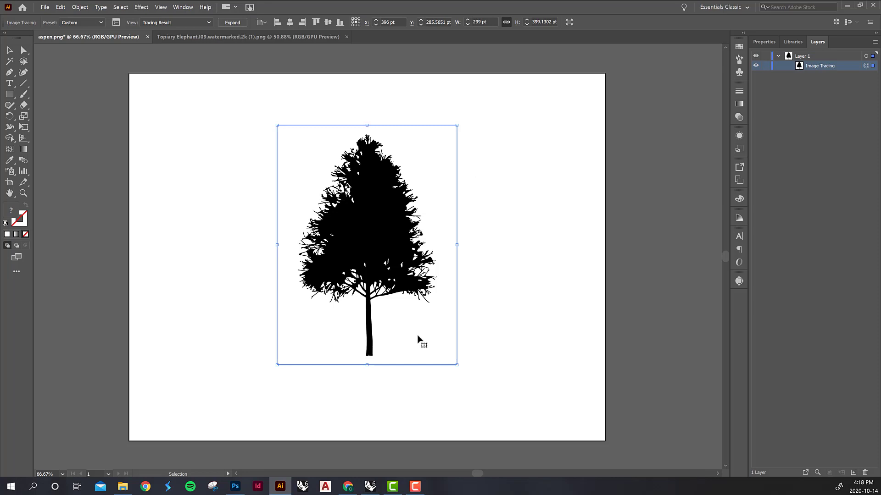
left_click(80, 7)
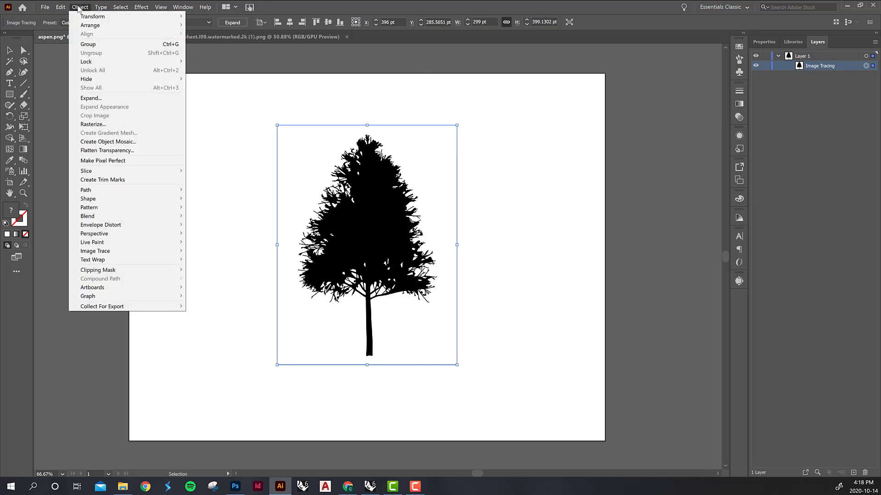
mouse_move(100, 251)
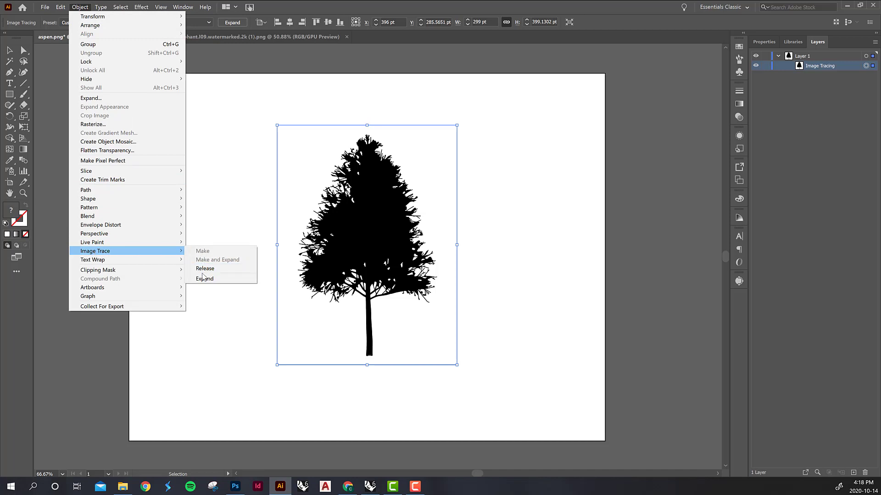
left_click(204, 278)
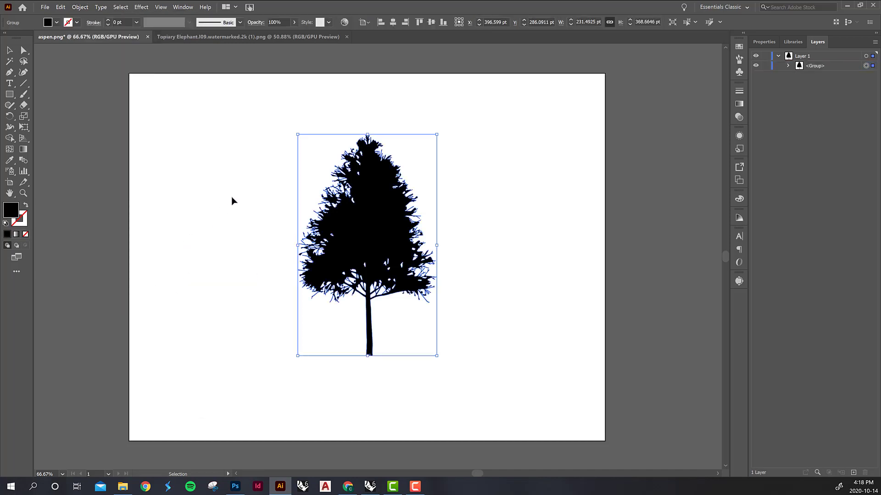
left_click(787, 66)
left_click(637, 180)
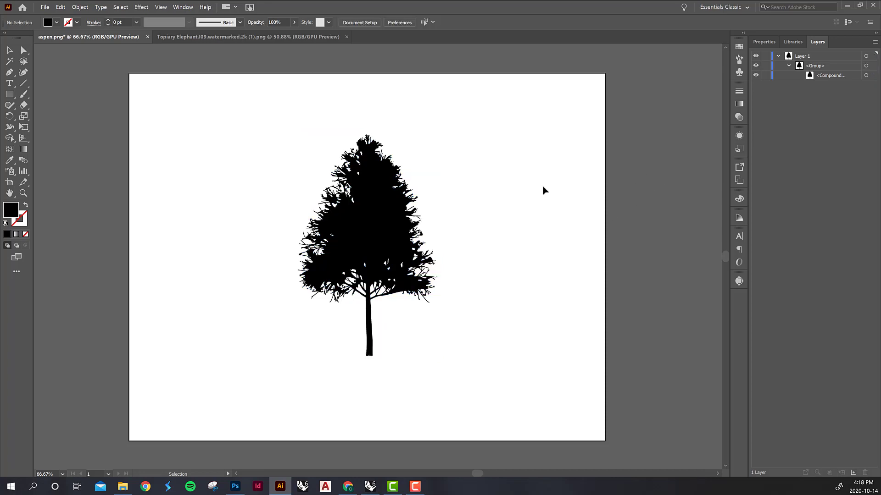
Swap the fill and stroke of the tree silhouette so it has a black outline and no fill
left_click(378, 229)
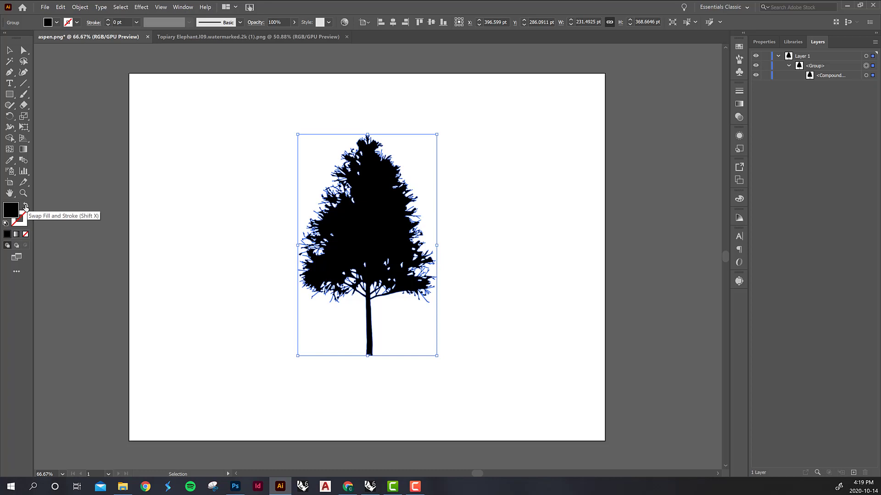
left_click(26, 208)
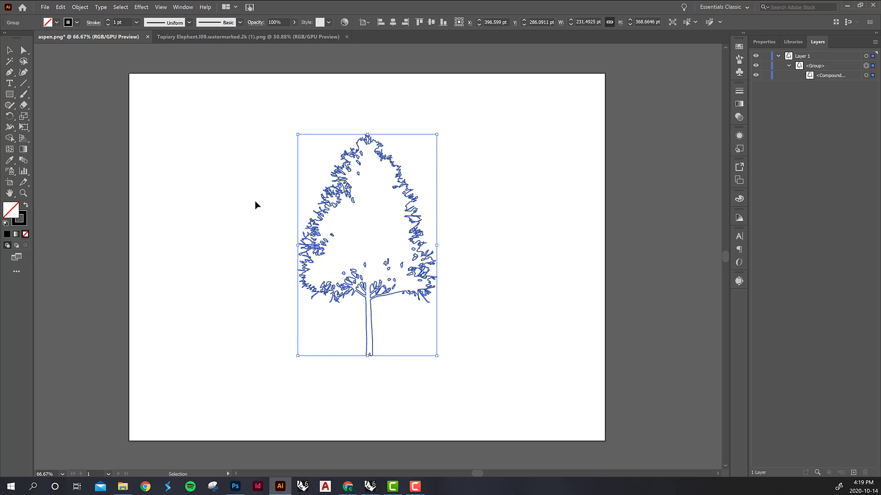
left_click(225, 205)
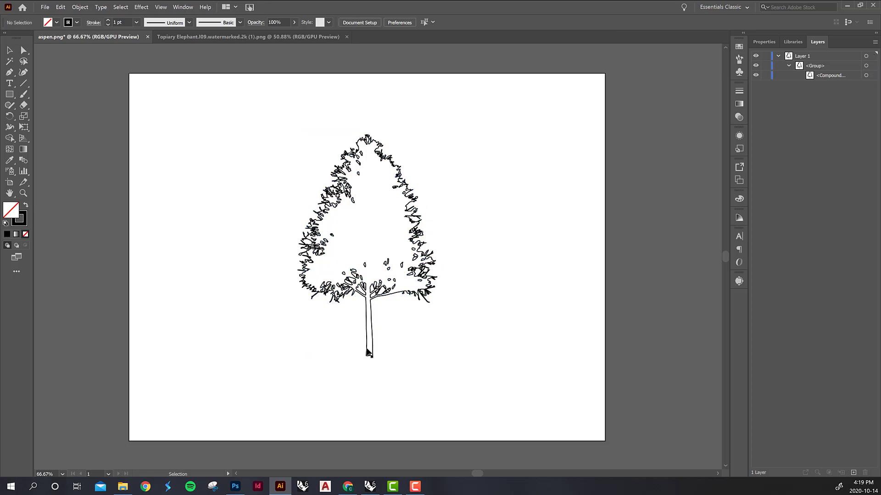
Export only the selected tree outline as an AutoCAD 2010/2011/2012 DWG named aspen, with maximum editability and a scale of 1 point to 1 unit
left_click(413, 257)
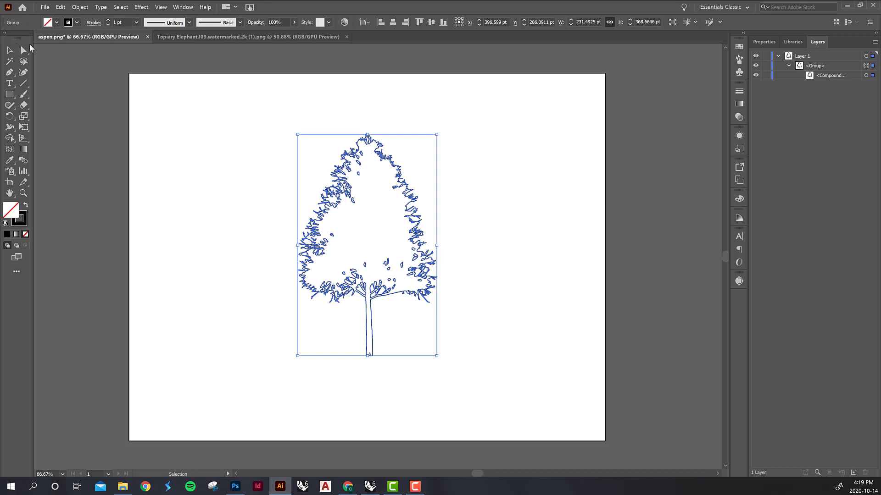
left_click(44, 8)
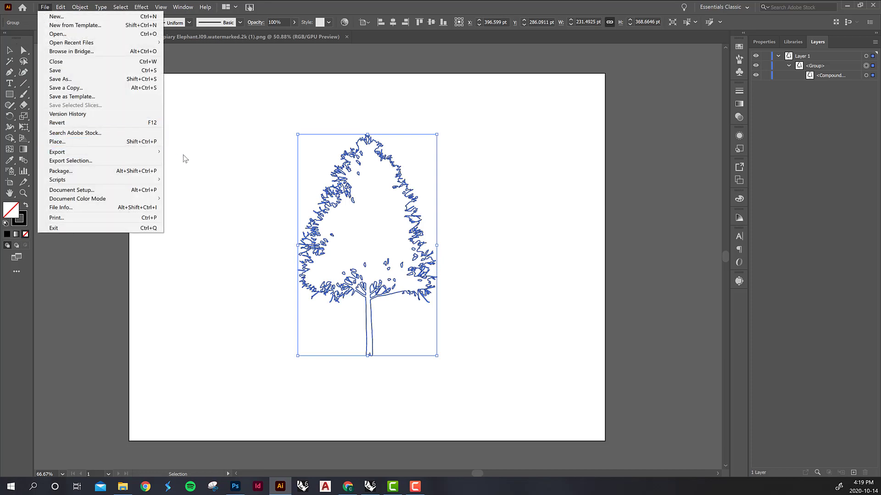
mouse_move(161, 155)
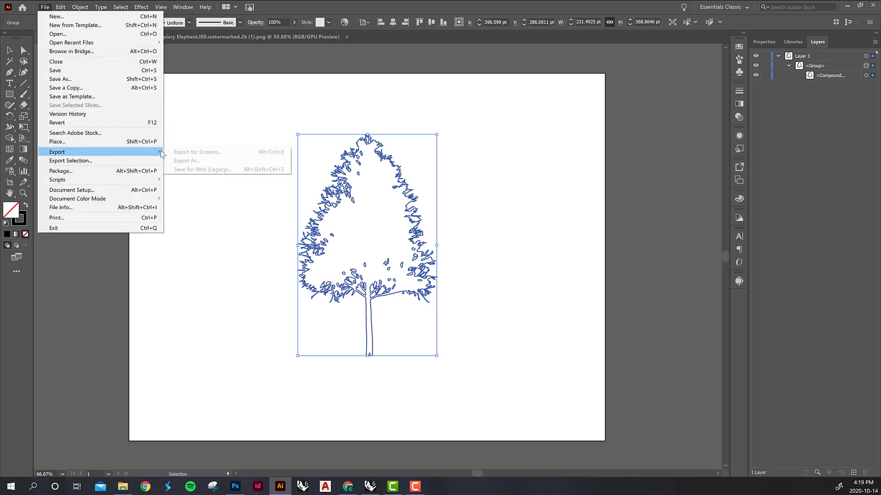
left_click(185, 160)
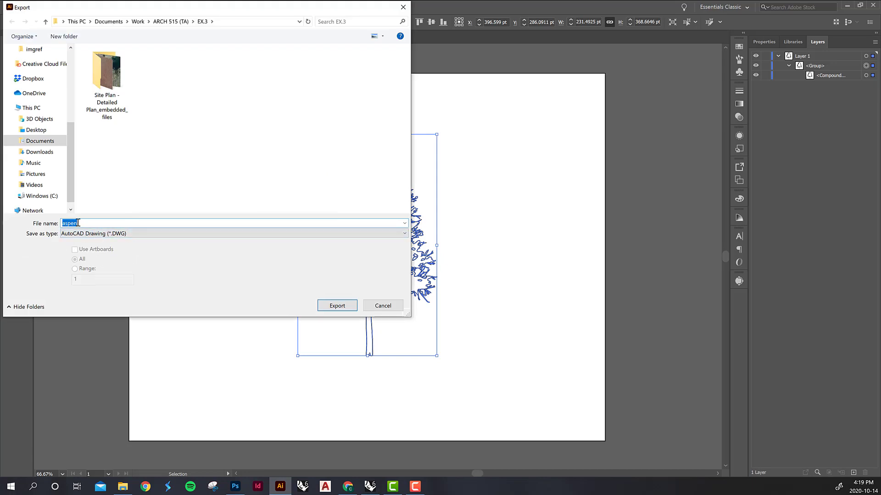
left_click(337, 306)
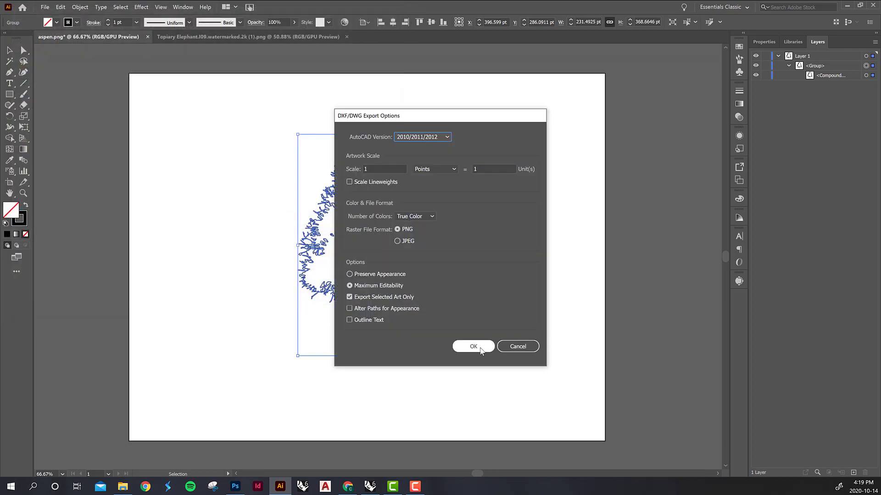
left_click(481, 350)
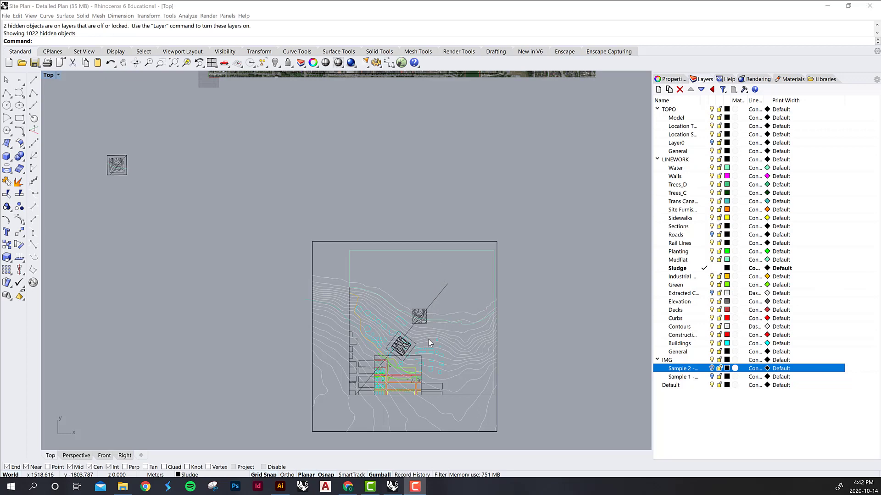
In Rhinoceros, examine the square contour sample outside the site plan against the Sample 2 reference image, showing and hiding that image's layer
scroll(433, 307, "up", 5)
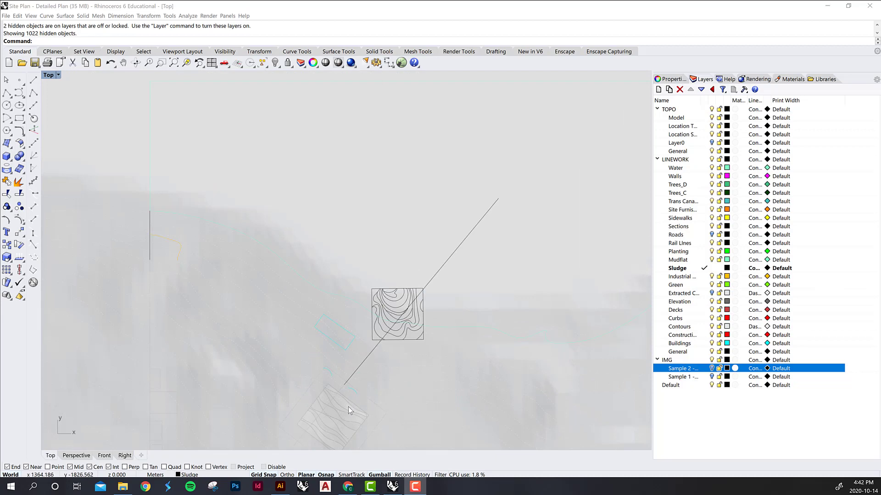
scroll(338, 389, "down", 4)
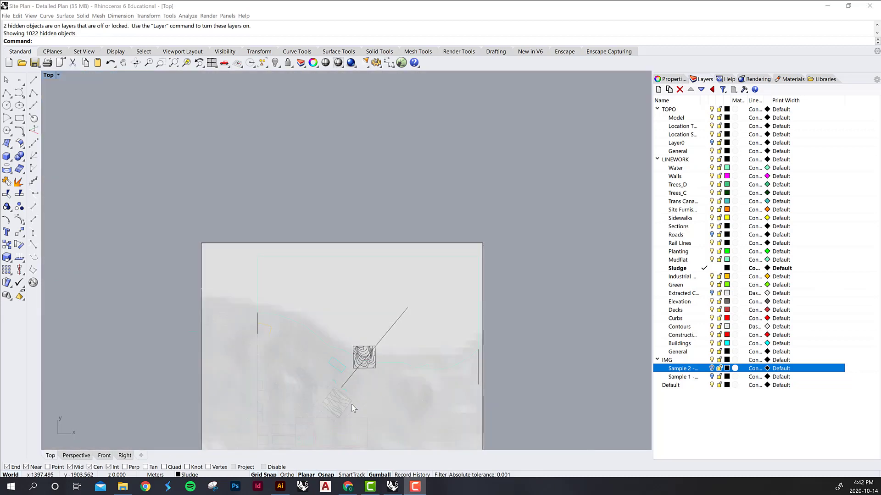
scroll(531, 379, "down", 5)
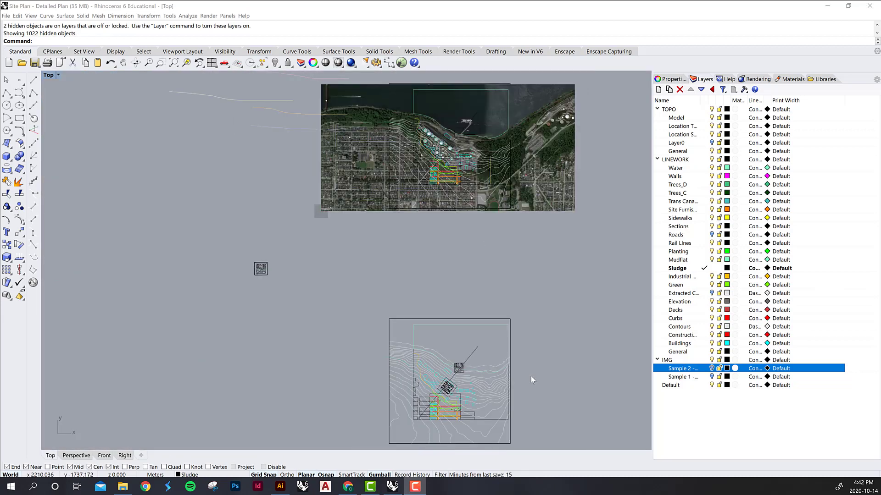
scroll(342, 311, "up", 6)
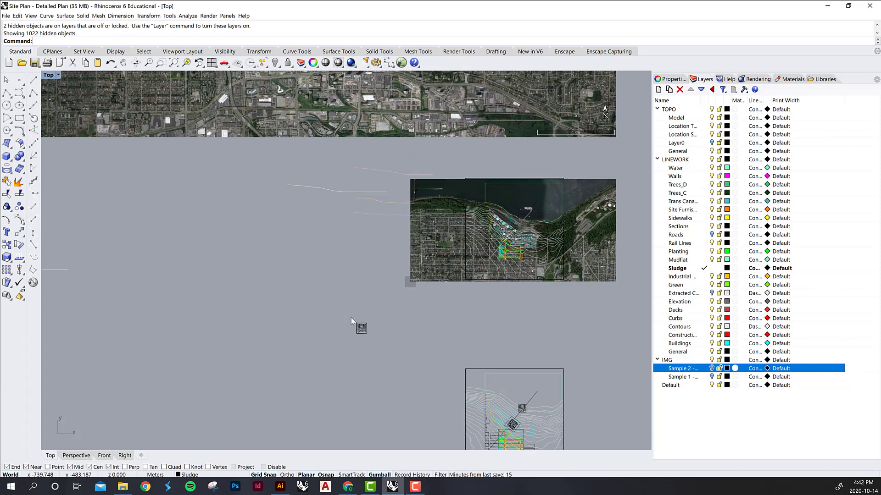
scroll(423, 351, "up", 3)
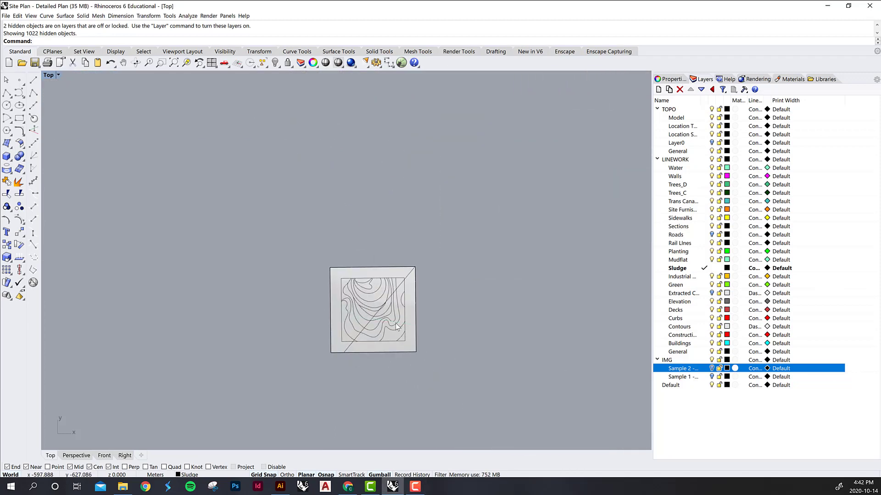
left_click(712, 369)
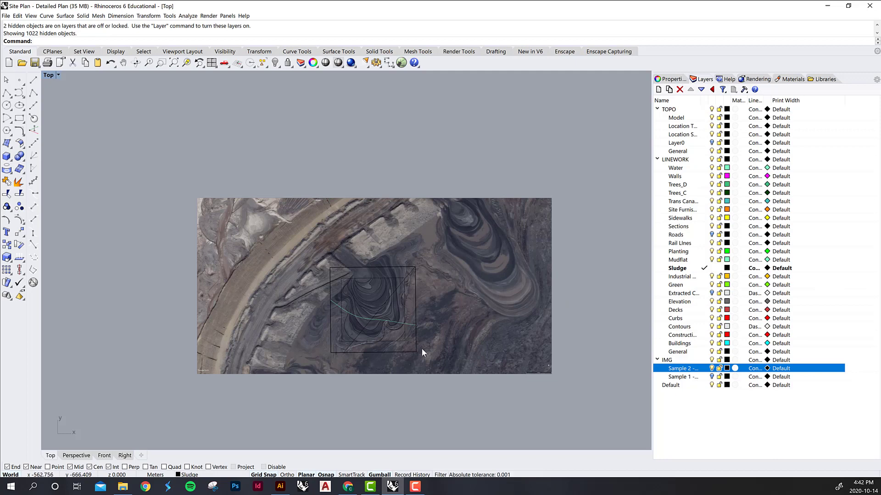
scroll(377, 315, "up", 3)
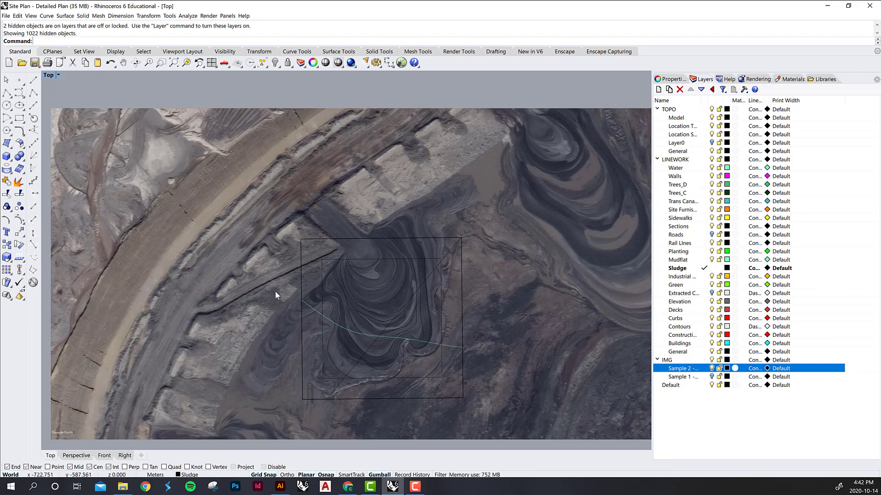
scroll(275, 277, "down", 2)
left_click(711, 368)
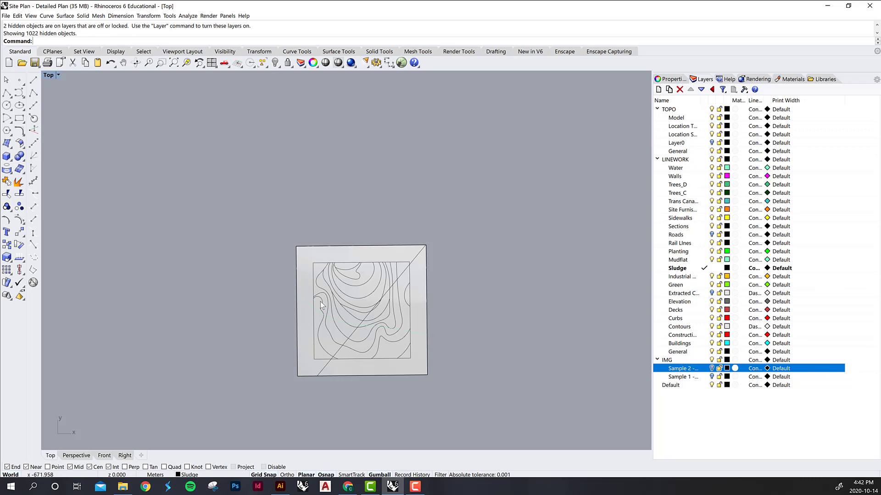
Show the model in four viewports and lock the first Location sublayer under TOPO
double_click(48, 75)
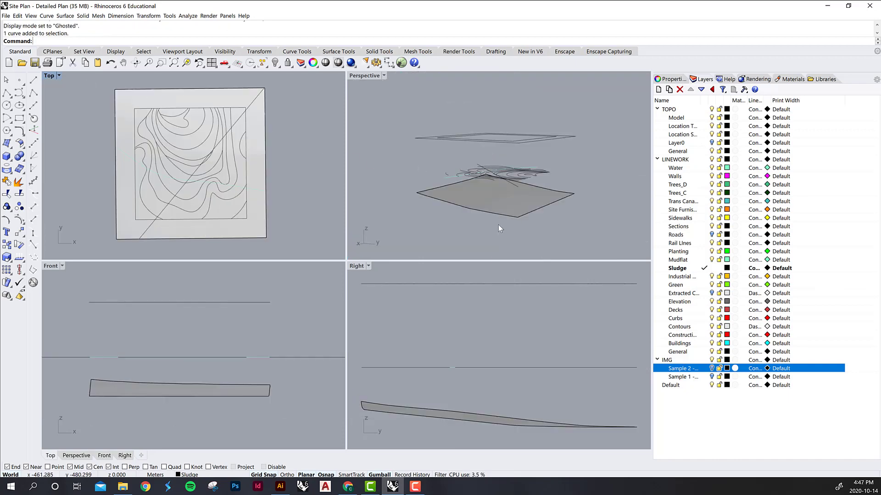
mouse_move(498, 224)
right_mouse_down()
mouse_move(450, 212)
mouse_move(464, 216)
mouse_move(466, 230)
mouse_move(481, 228)
right_mouse_up()
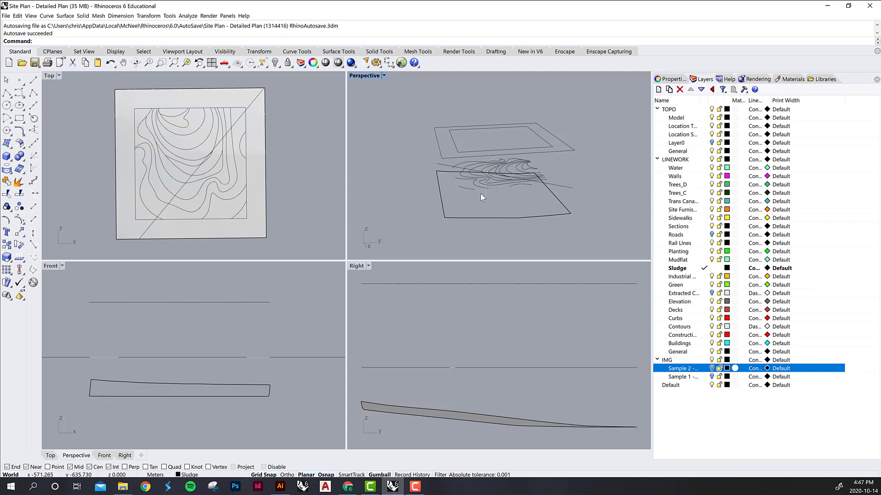
right_click_drag(529, 224, 472, 164)
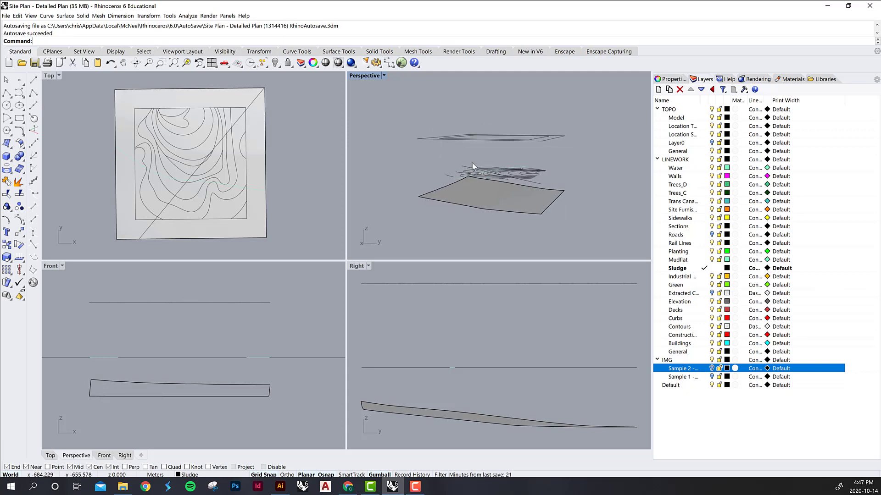
left_click(719, 126)
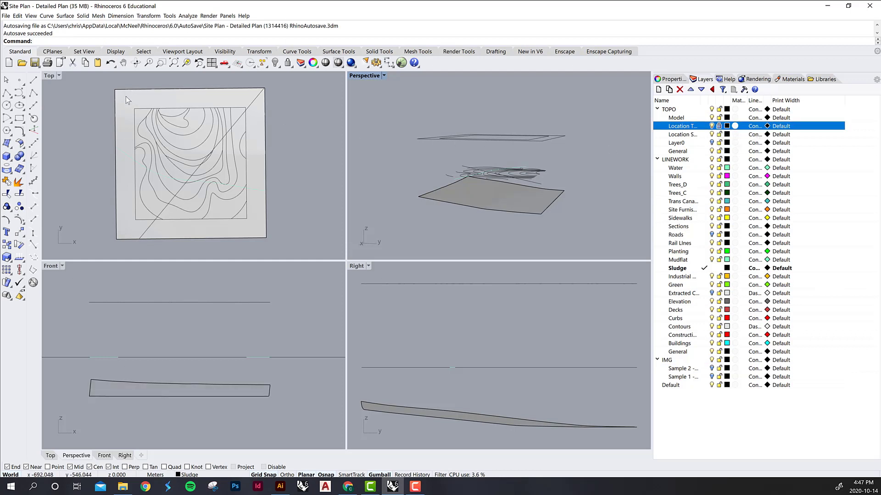
Project the sample's contour curves and inner square frame along the construction plane's Z direction onto the terrain surface, deleting the input curves
left_click_drag(125, 97, 268, 220)
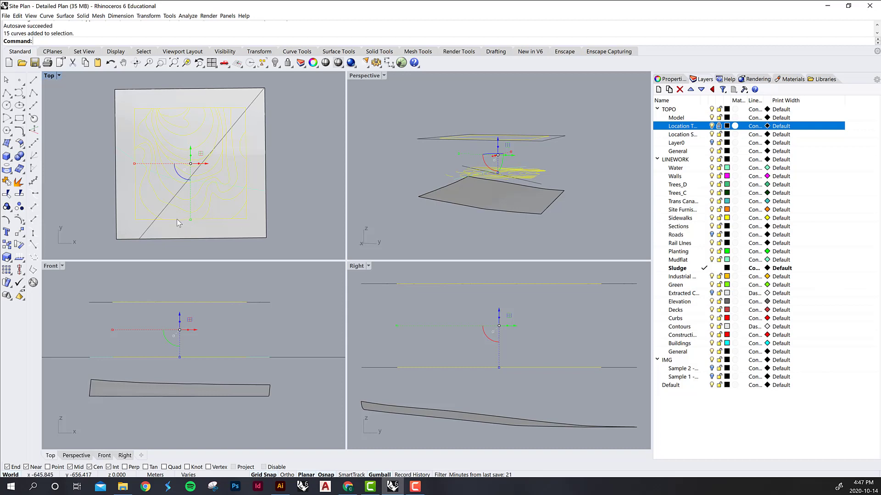
type("Project")
key("Return")
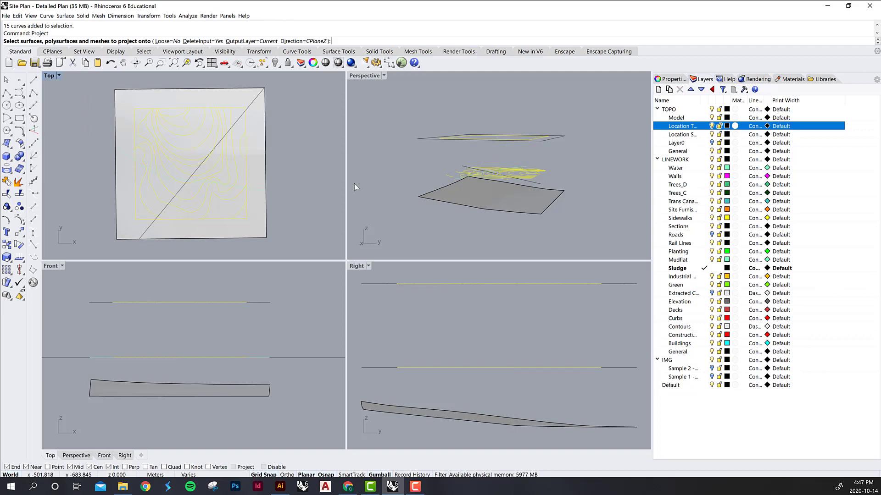
left_click(250, 236)
key("Return")
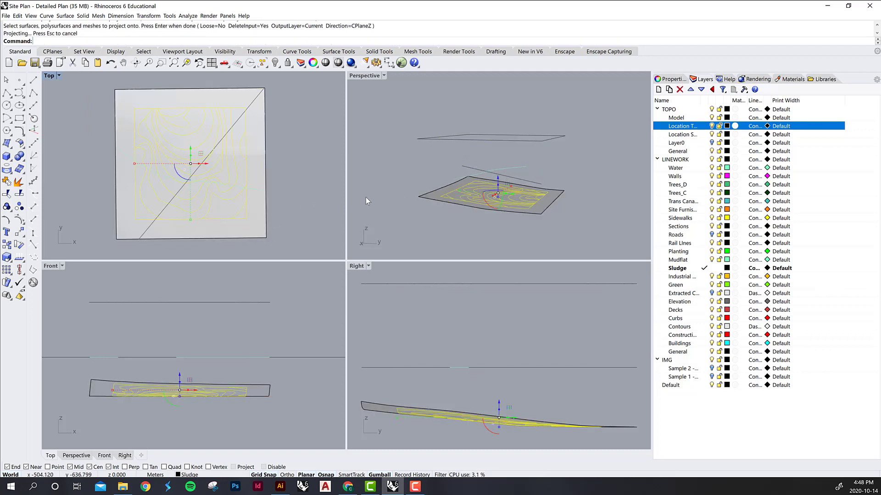
left_click(494, 229)
right_click_drag(568, 225, 555, 228)
scroll(523, 205, "up", 5)
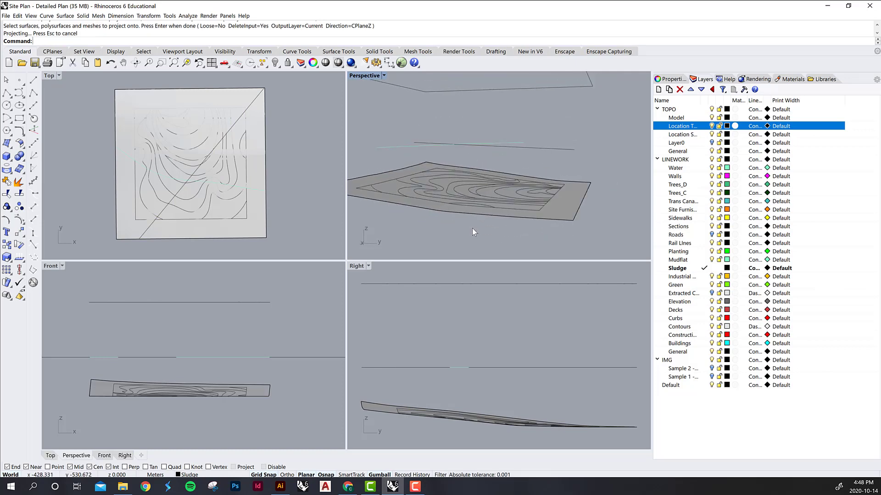
right_click_drag(472, 227, 536, 227)
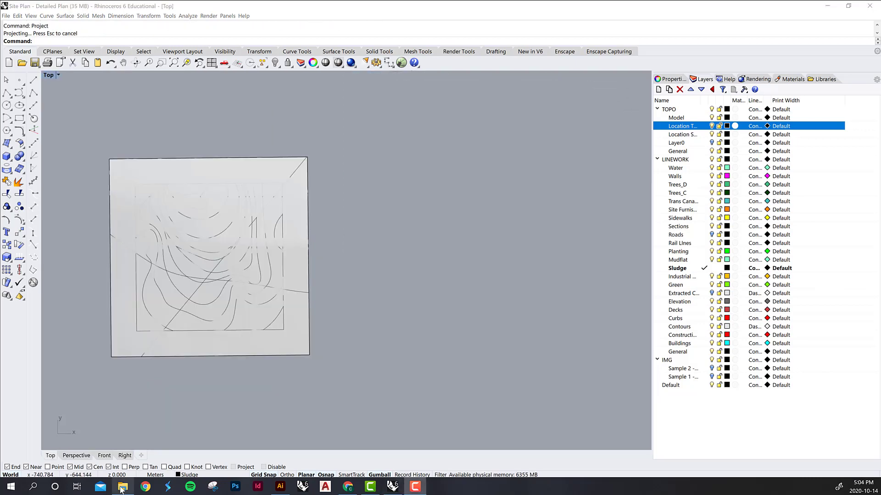
Insert aspen.dwg as an embedded block instance at uniform scale 1, with its insertion point beside the terrain square
mouse_move(122, 486)
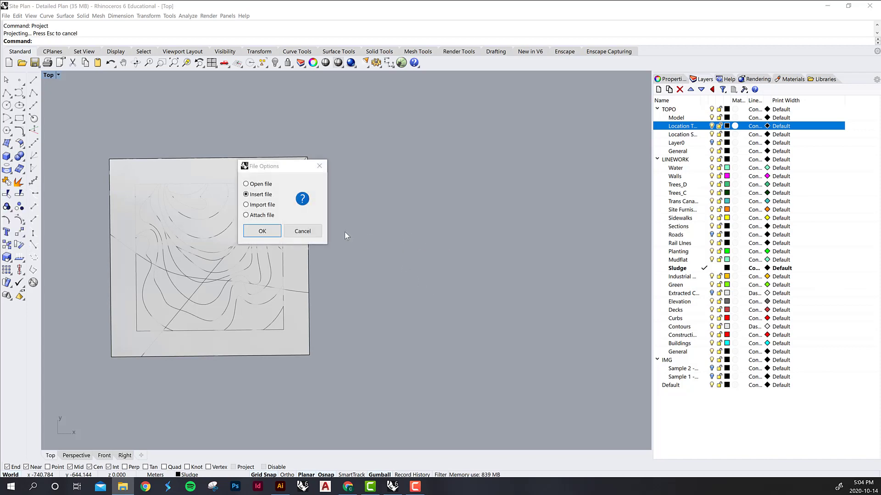
left_click(262, 231)
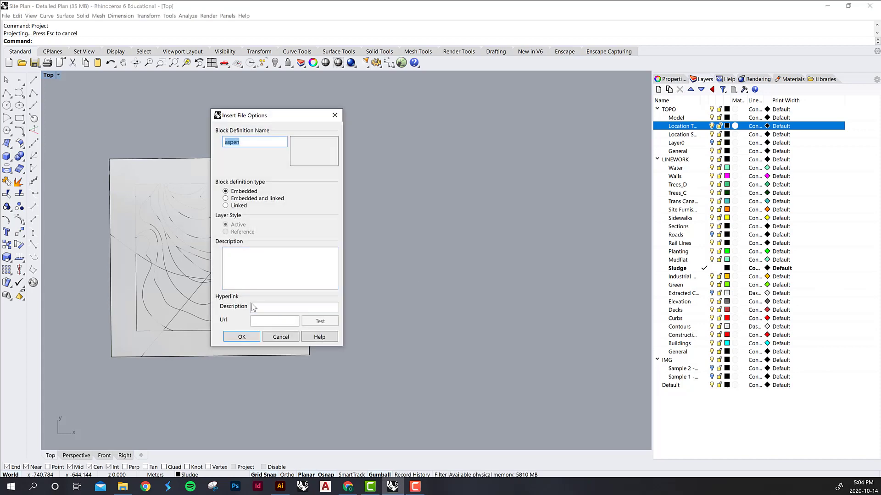
left_click(241, 338)
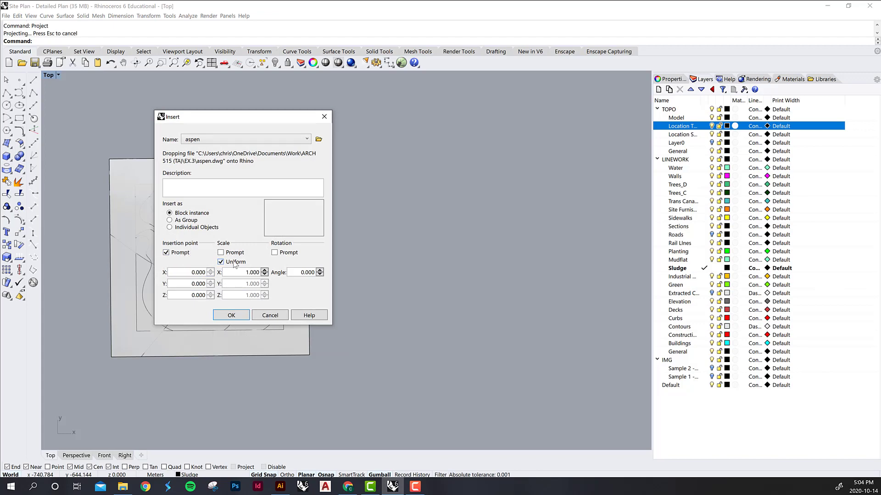
left_click(232, 316)
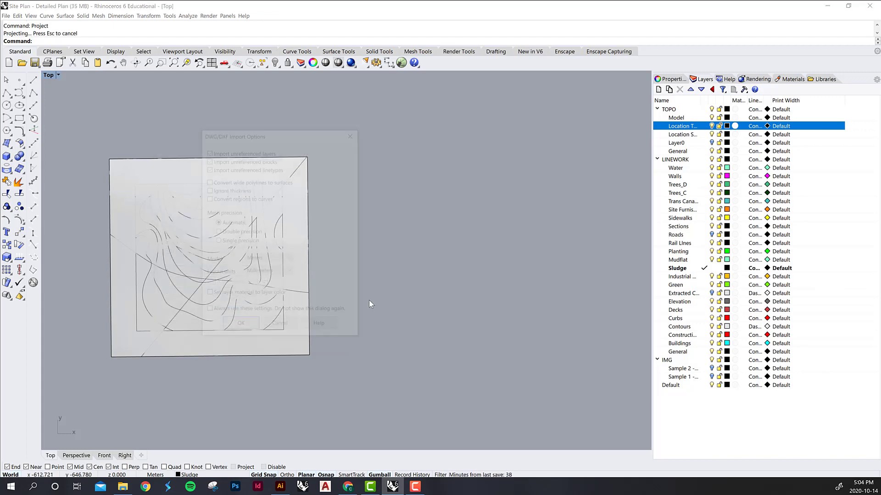
left_click(239, 326)
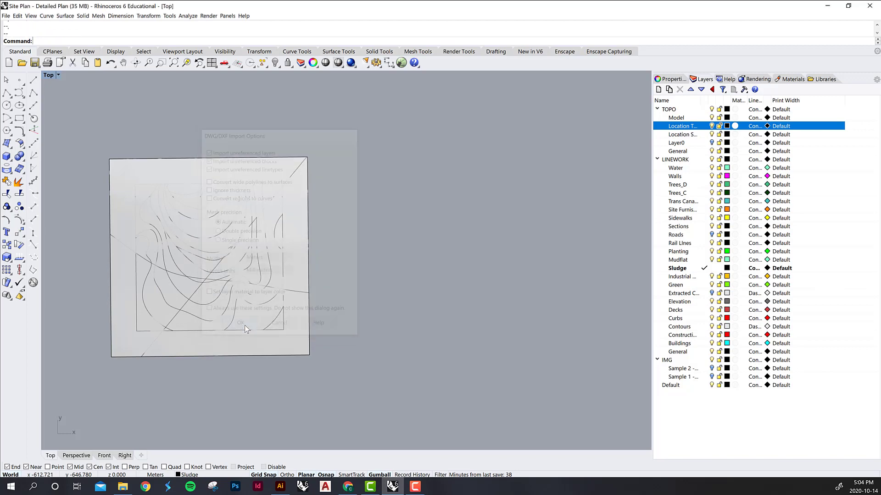
left_click(344, 302)
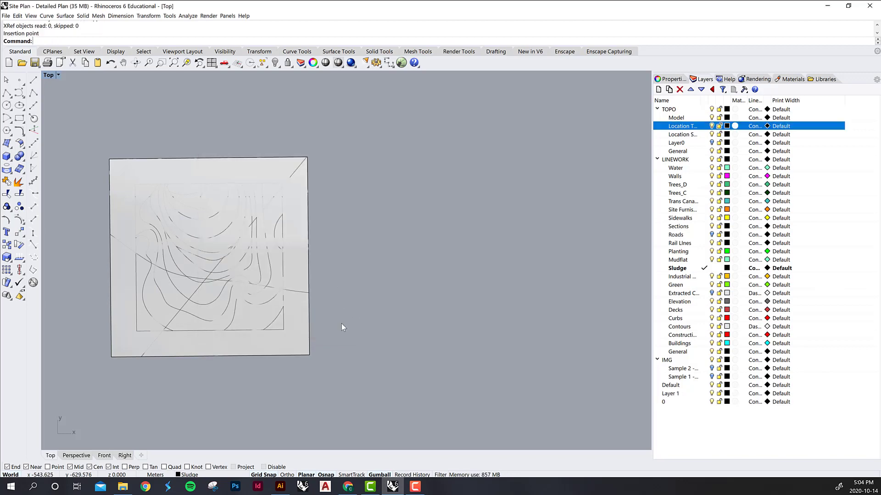
Move the inserted aspen tree block closer to the terrain square
scroll(356, 276, "down", 5)
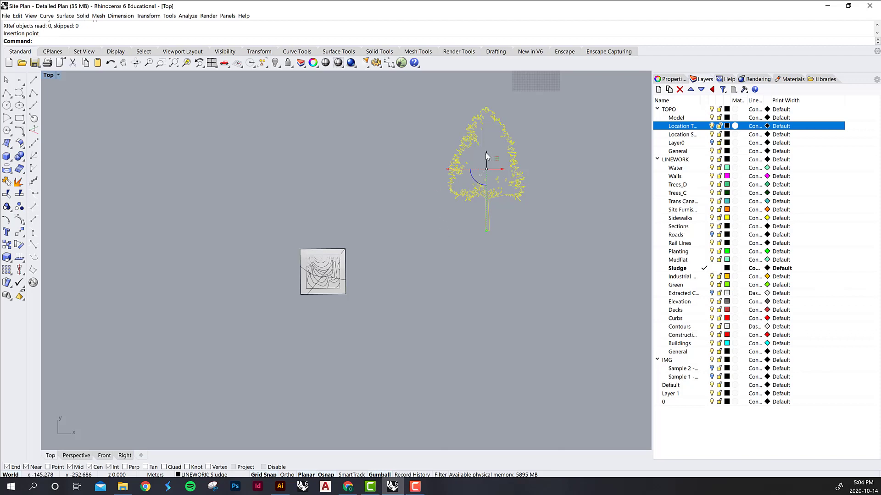
mouse_move(485, 153)
left_mouse_down()
mouse_move(496, 221)
mouse_move(466, 232)
mouse_move(383, 232)
mouse_move(392, 232)
left_mouse_up()
left_click(469, 285)
scroll(453, 233, "up", 4)
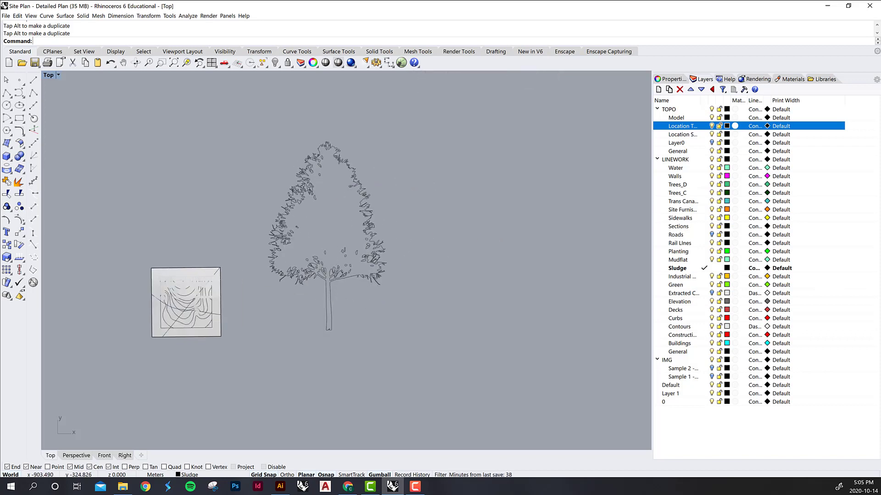
Draw a vertical 15 m reference line starting at the base of the tree trunk
left_click(33, 80)
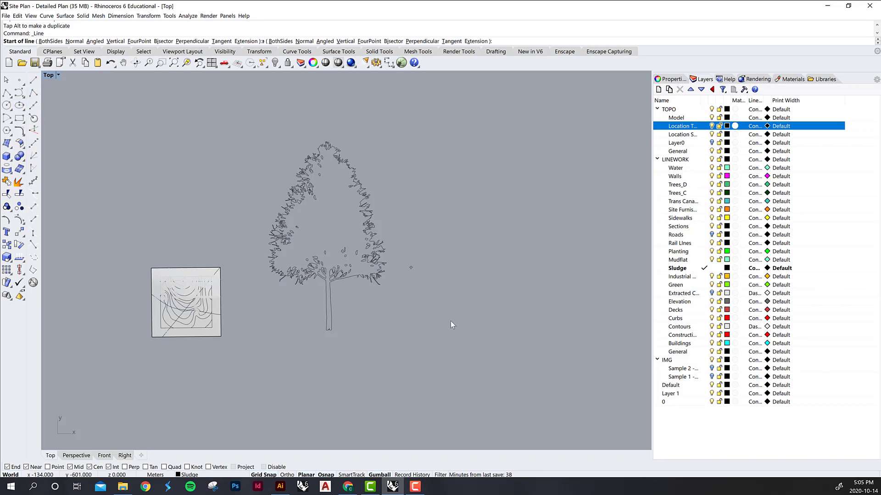
scroll(327, 330, "up", 4)
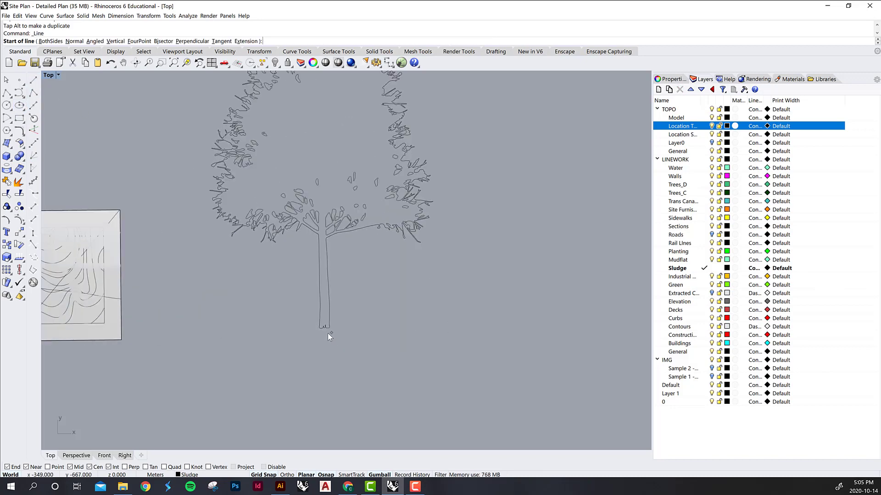
scroll(328, 326, "up", 5)
left_click(326, 334)
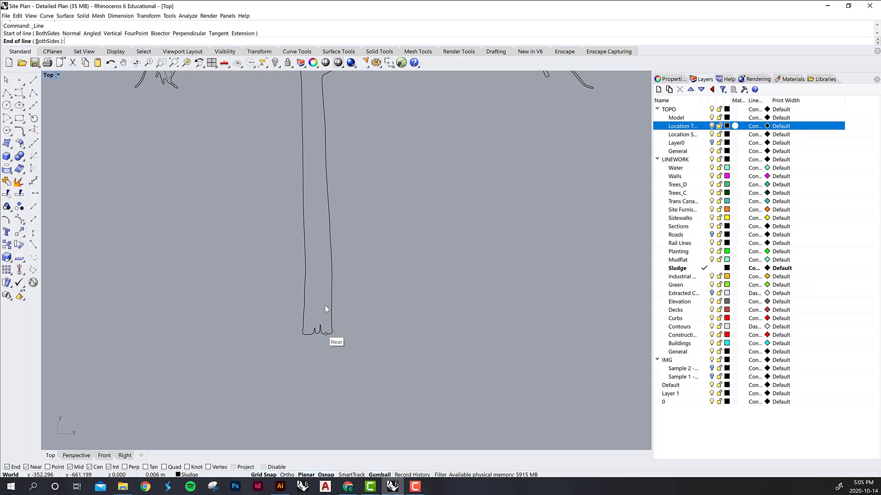
scroll(325, 306, "down", 6)
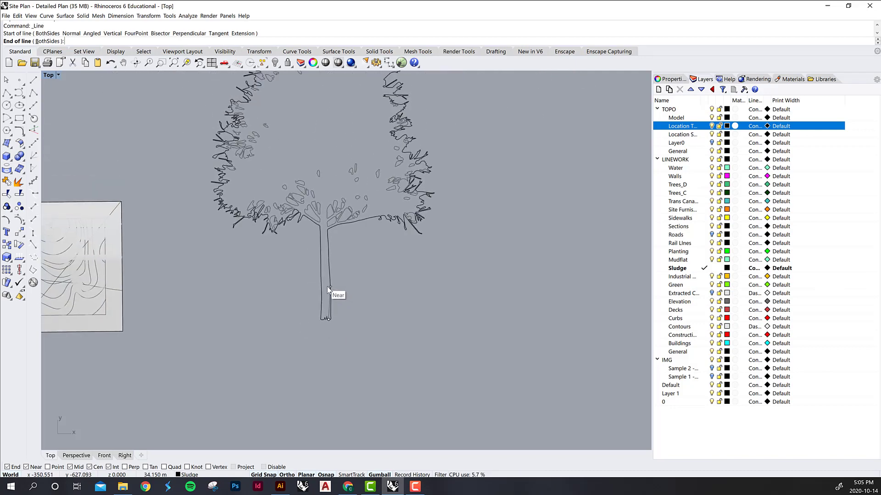
type("15")
key("Return")
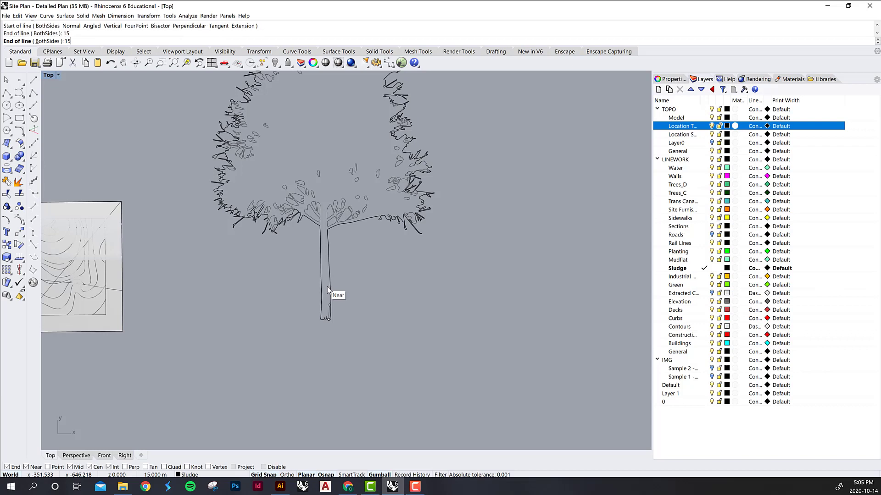
left_click(326, 287)
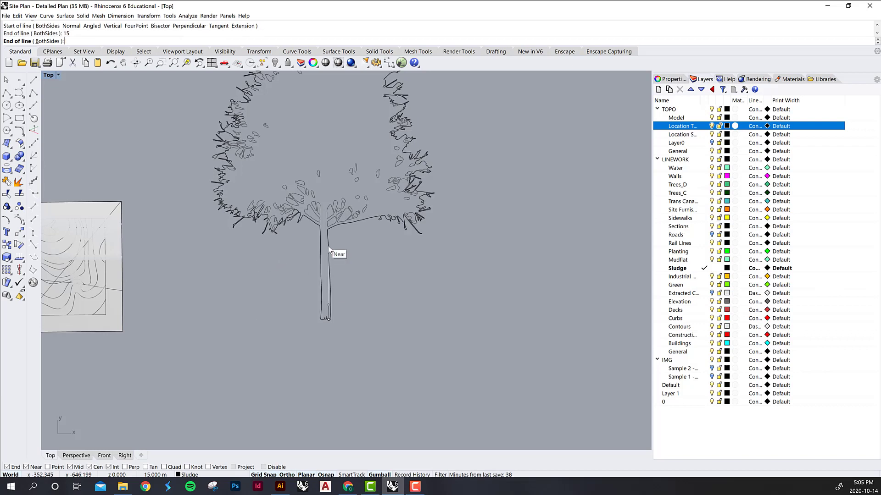
left_click(330, 295)
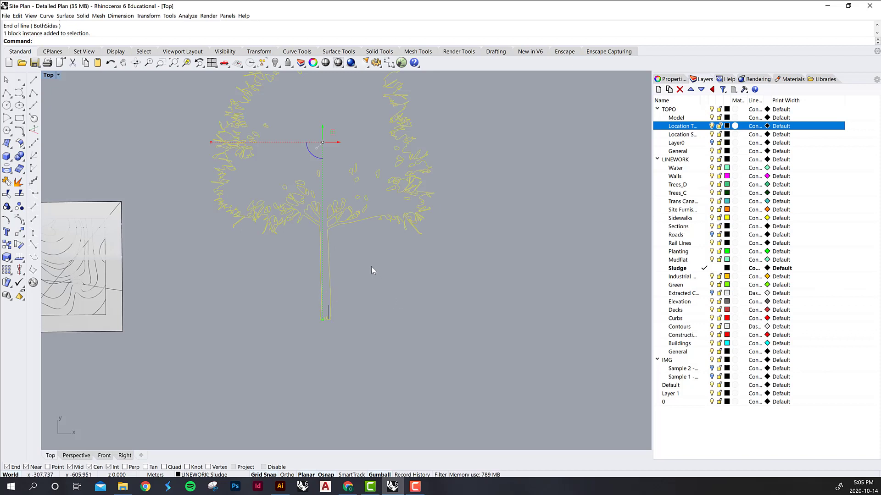
Scale the tree block in 2D from the trunk base so its top matches the end of the 15 m reference line
type("Scale")
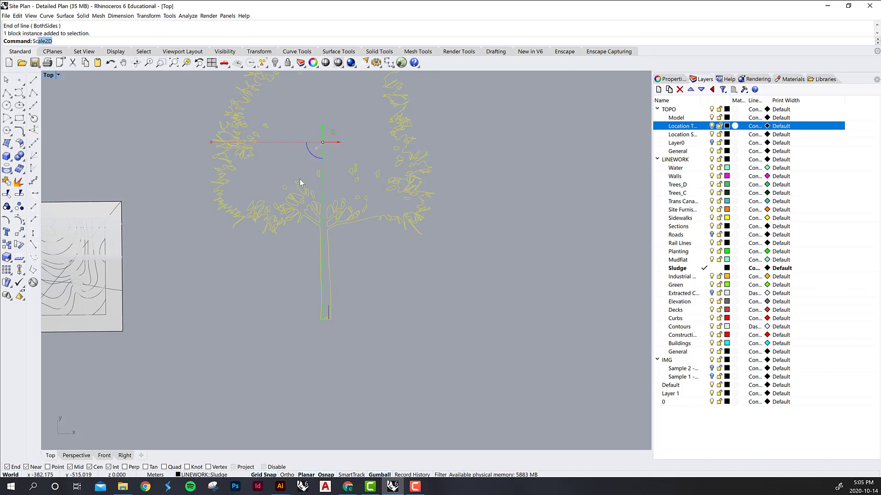
type("2")
key("Return")
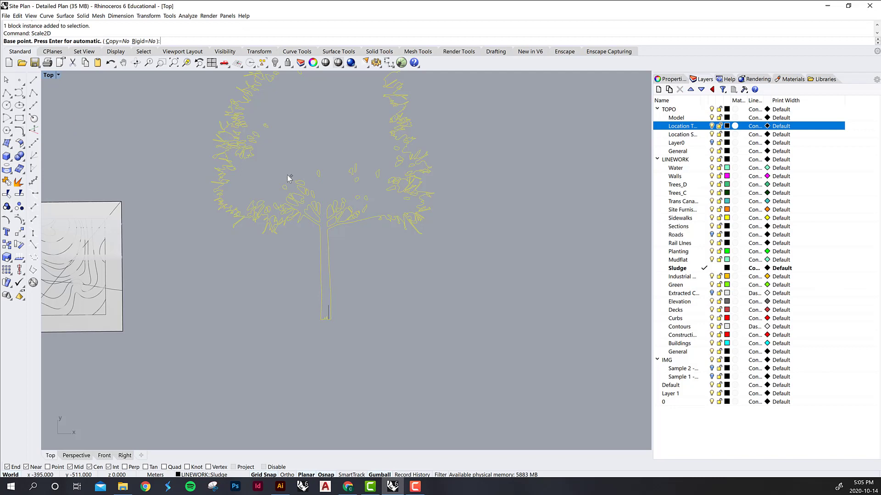
left_click(329, 322)
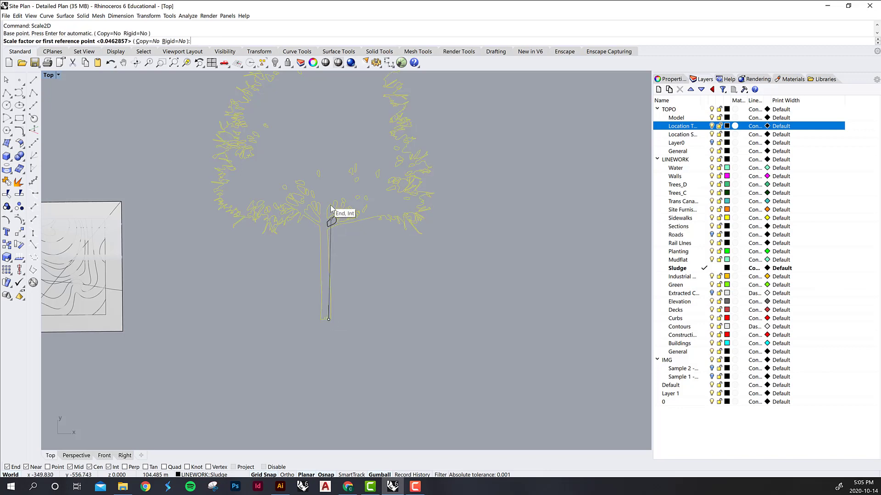
right_click_drag(330, 205, 332, 305)
right_click_drag(332, 114, 334, 158)
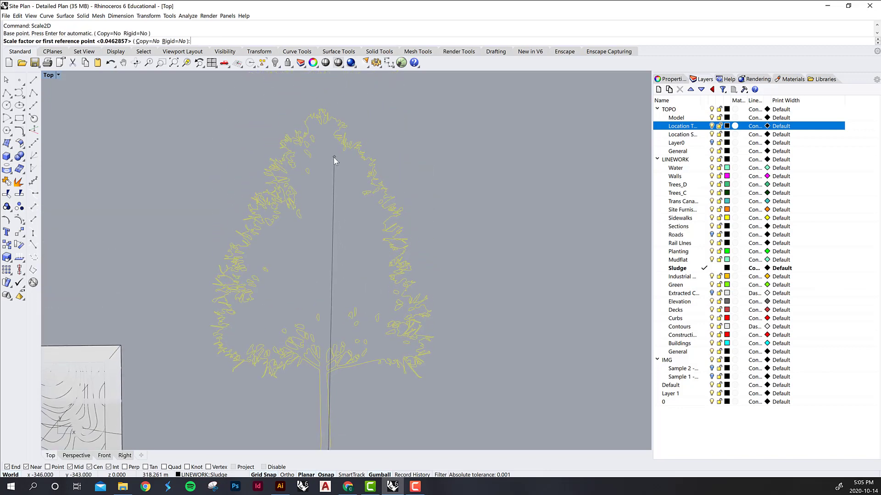
left_click(323, 112)
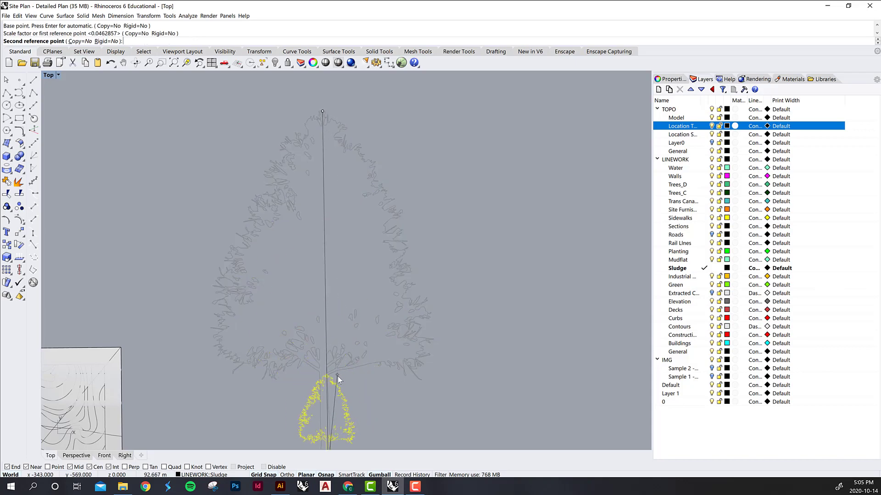
right_click_drag(337, 376, 326, 292)
scroll(326, 294, "up", 8)
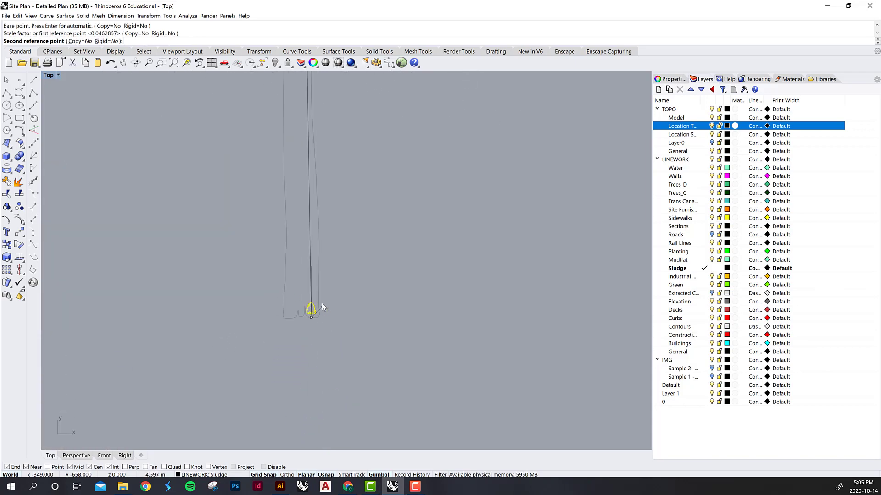
left_click(309, 268)
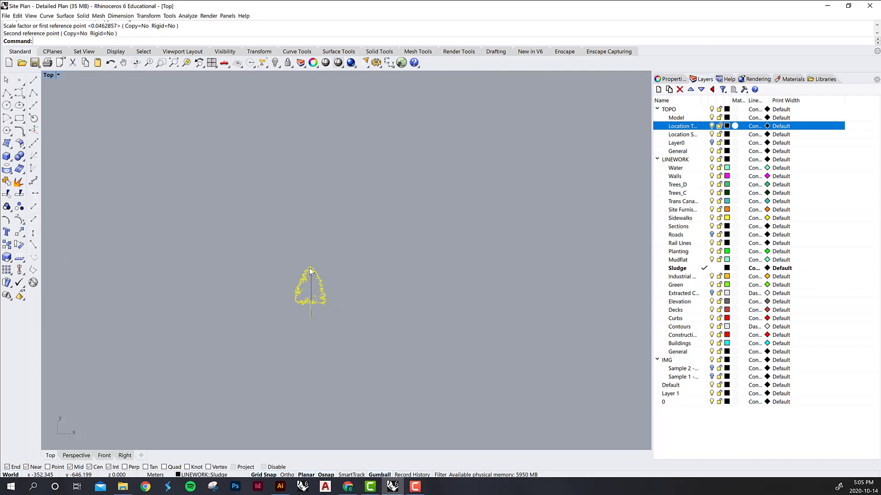
key("Escape")
Move the scaled tree sideways off the vertical reference line and delete that line
scroll(323, 274, "up", 3)
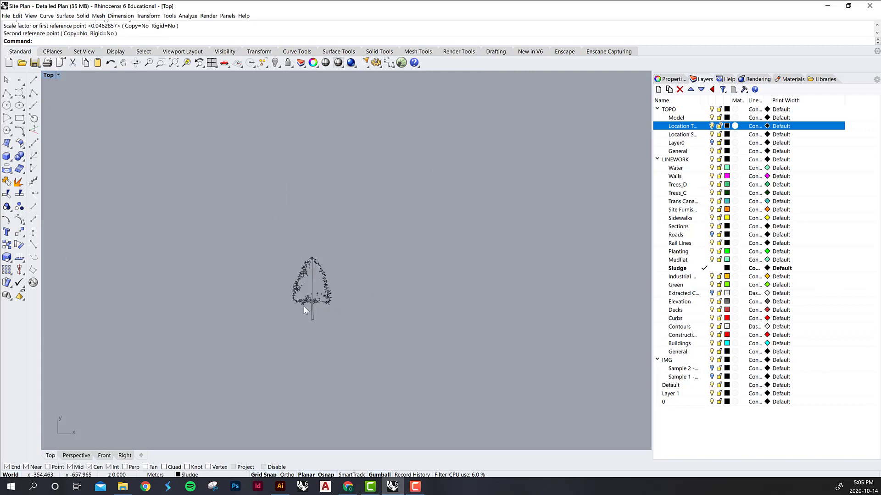
left_click(306, 298)
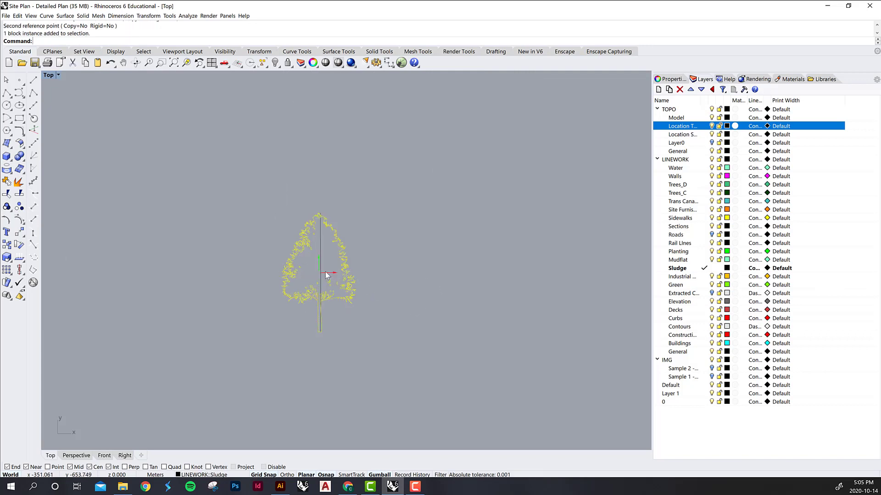
left_click_drag(337, 271, 250, 271)
left_click(343, 287)
left_click(321, 285)
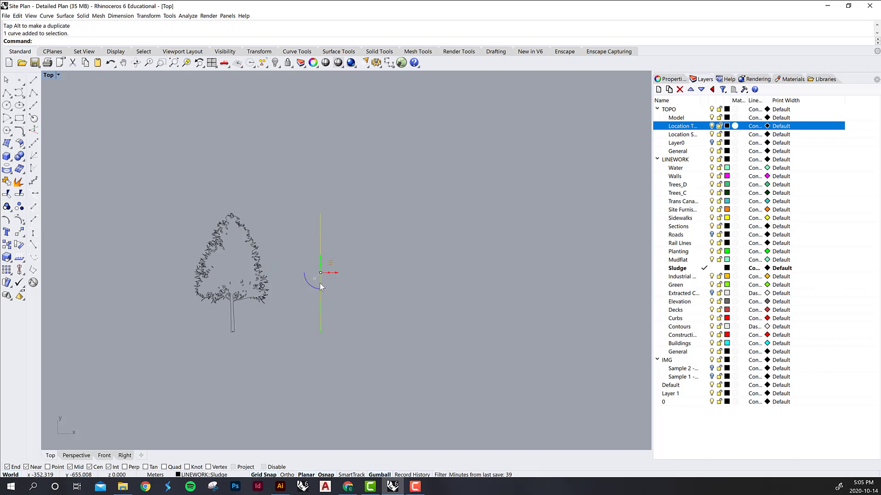
key("Delete")
right_click_drag(300, 328, 365, 349)
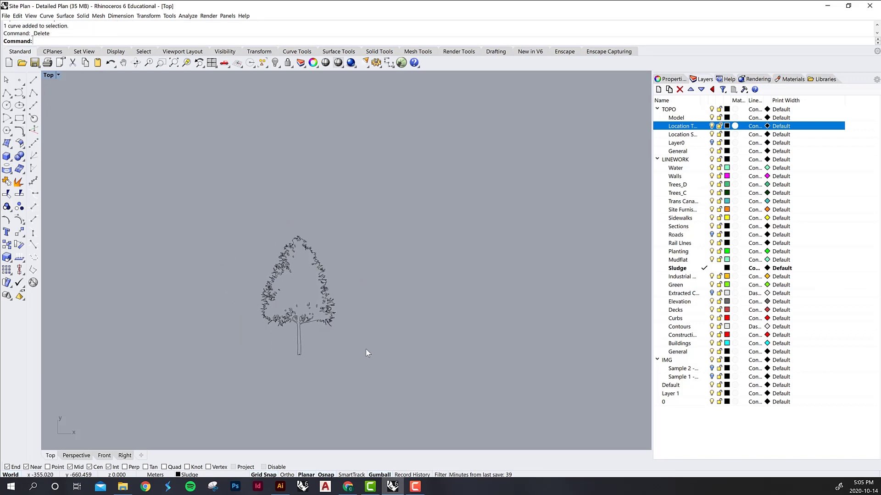
Create planar surfaces from the scaled aspen tree block, accepting curve boolean processing for the self-intersecting curves
left_click(300, 312)
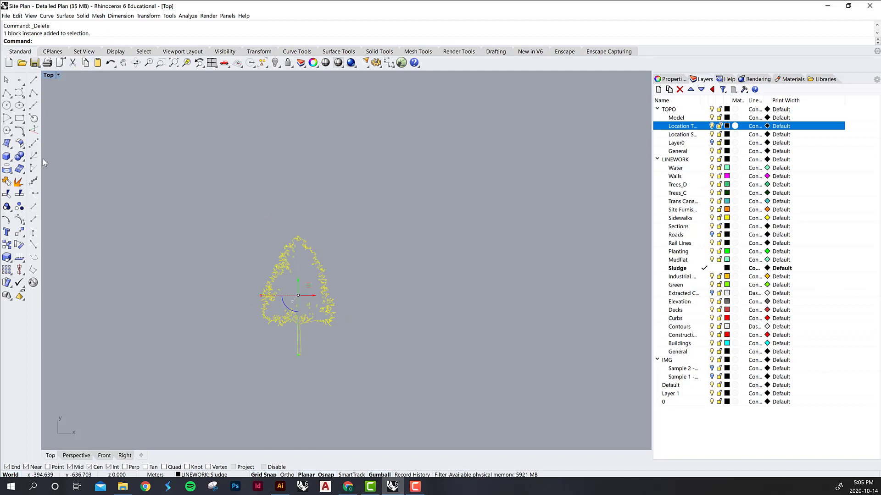
left_click(11, 147)
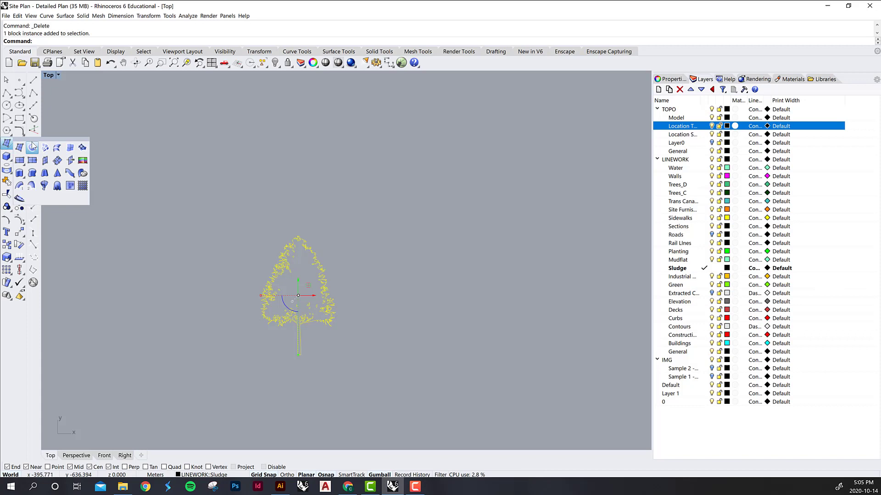
left_click(32, 149)
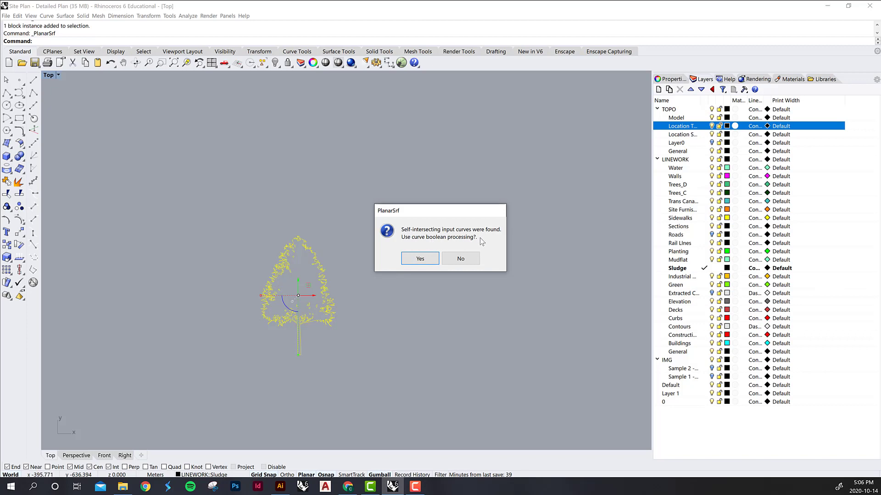
left_click(408, 257)
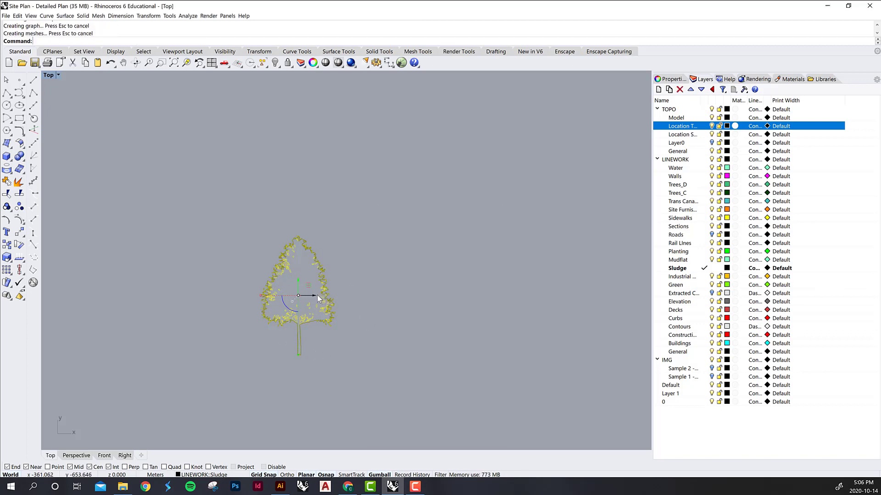
Move the original tree block sideways off the new planar tree surface
left_click_drag(317, 296, 248, 335)
key("alt")
left_click(376, 366)
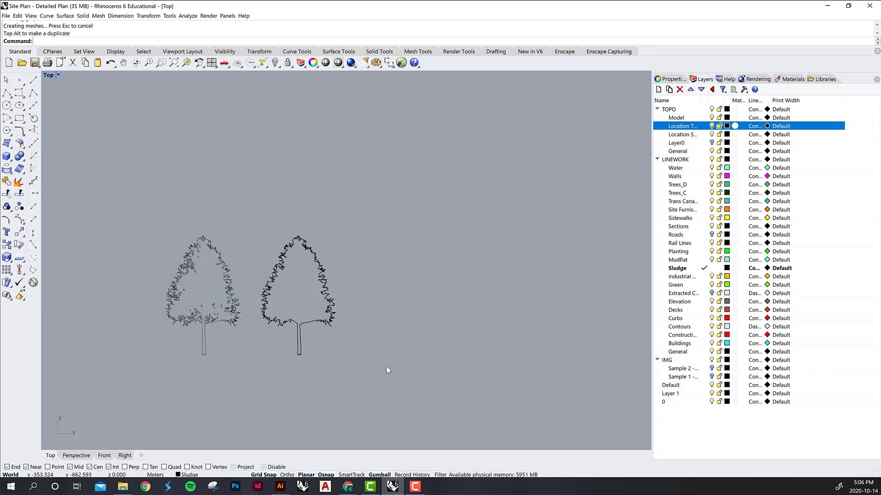
Inspect the object descriptions of the tree block and the tree surface with the What command
right_click_drag(236, 339, 310, 340)
left_click(284, 317)
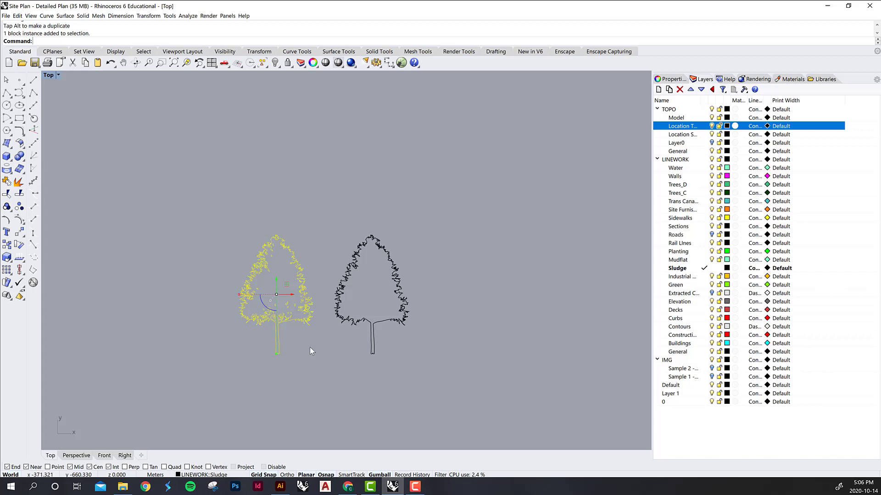
key("Return")
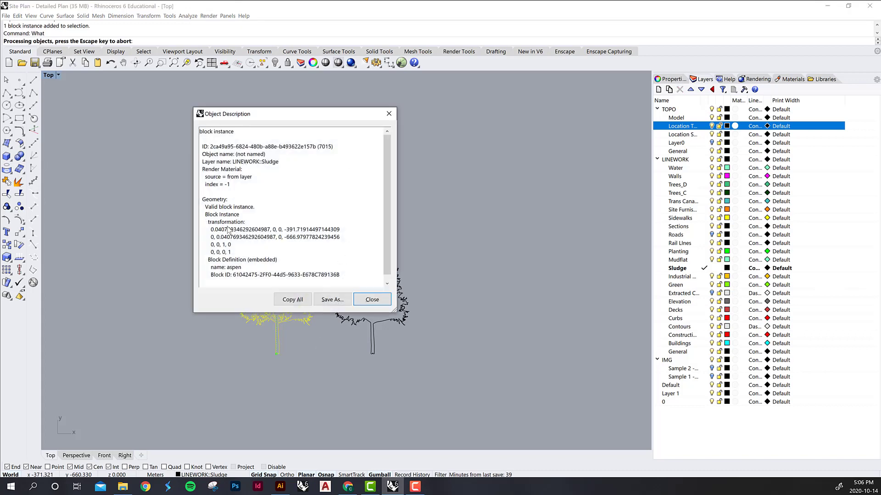
left_click(365, 301)
left_click(373, 327)
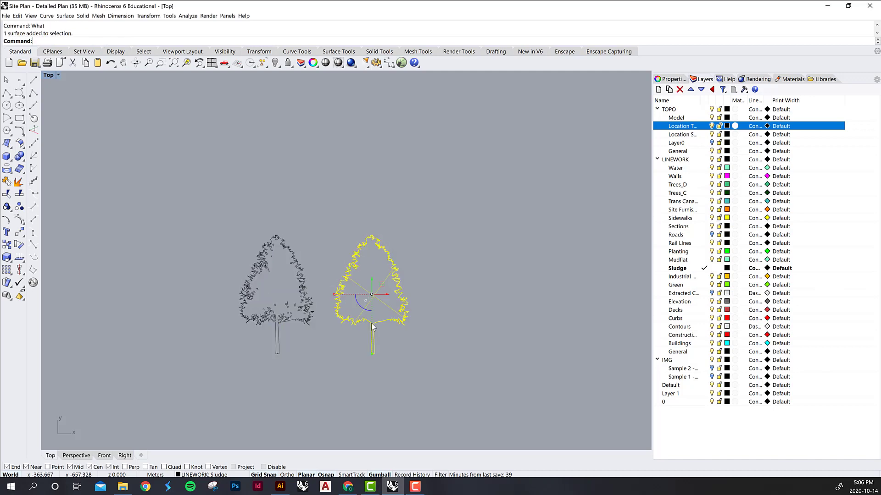
type("what")
key("Return")
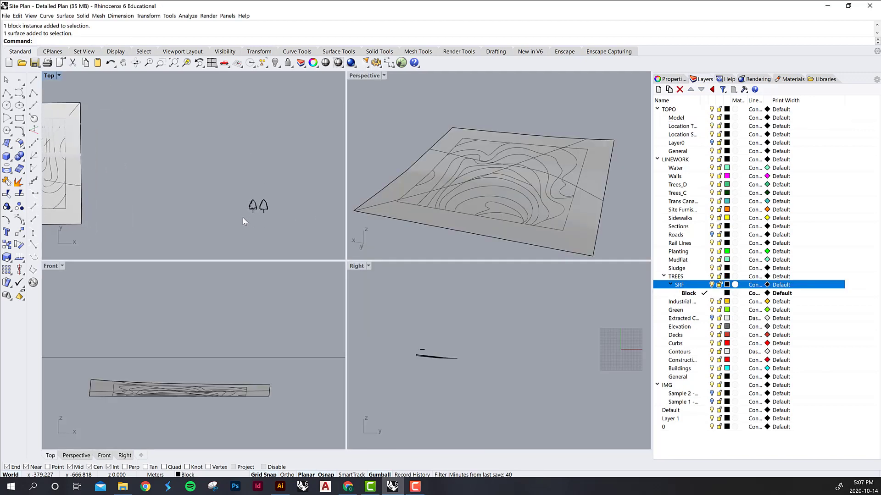
Move the tree surface in plan to a spot just beside the terrain square, leaving the block where it is
scroll(268, 208, "up", 8)
left_click(243, 207)
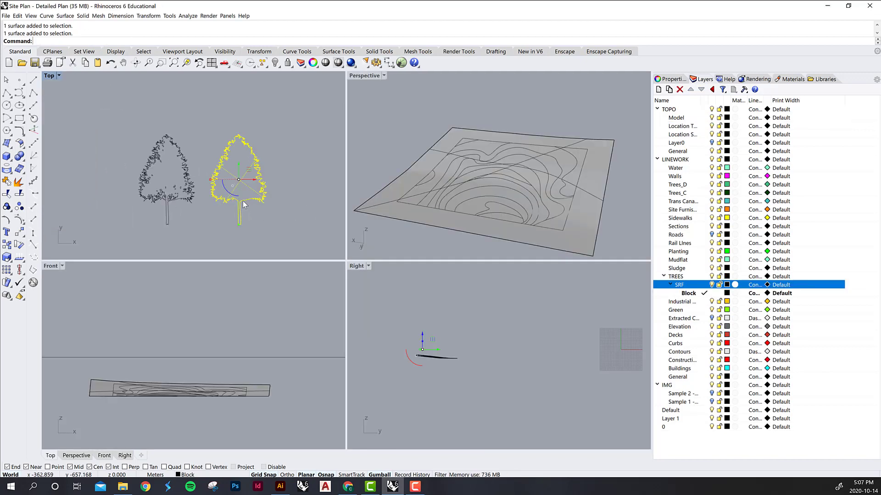
scroll(243, 206, "down", 10)
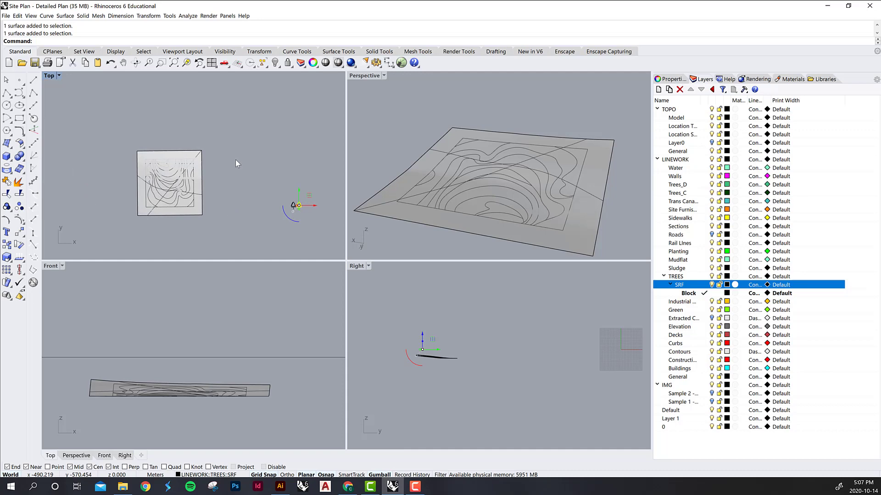
left_click_drag(315, 206, 228, 166)
key("alt")
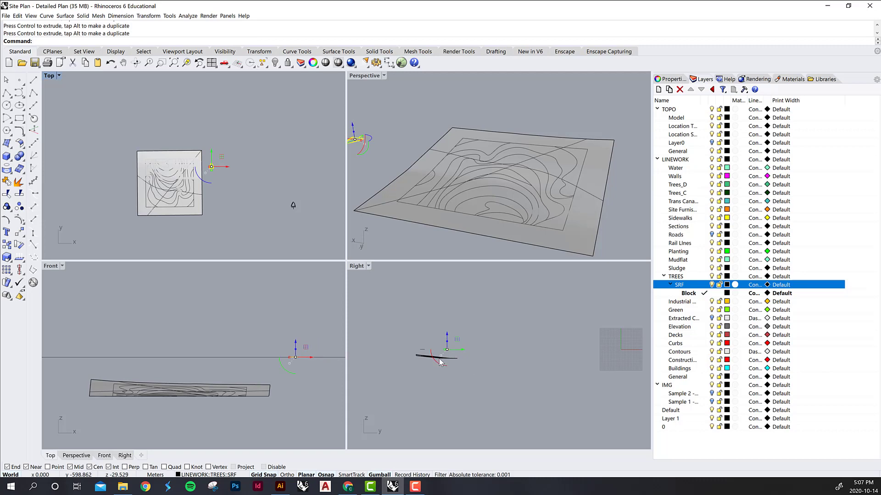
Rotate the flat tree surface in the Right view so that it stands upright beside the terrain
scroll(440, 360, "down", 3)
left_click_drag(494, 338, 519, 354)
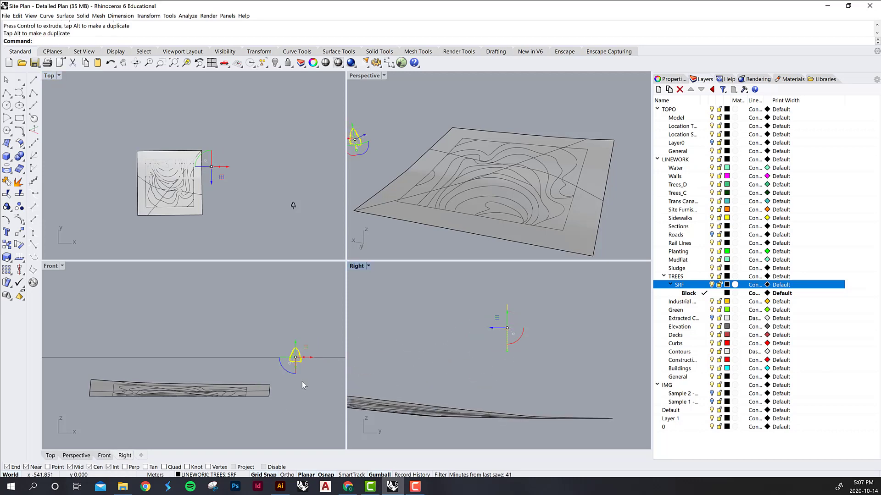
left_click(257, 153)
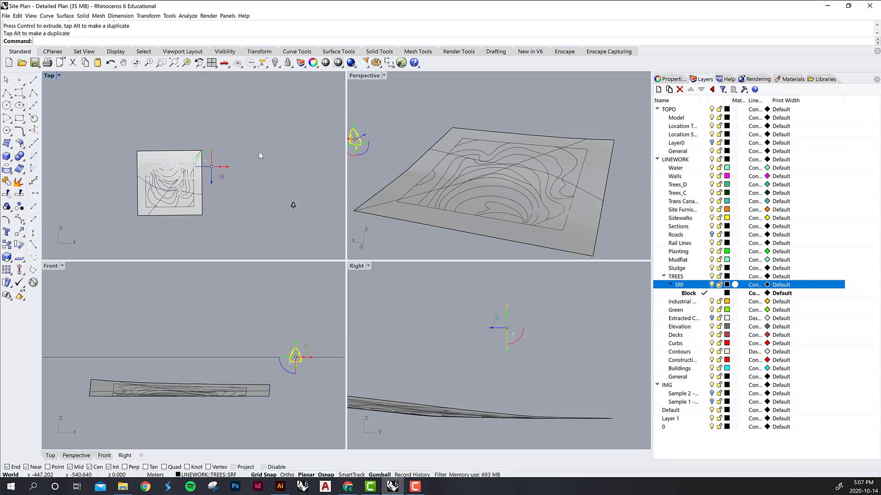
Examine the upright tree's position and height relative to the terrain in the plan and perspective views
scroll(211, 168, "up", 4)
scroll(210, 170, "up", 4)
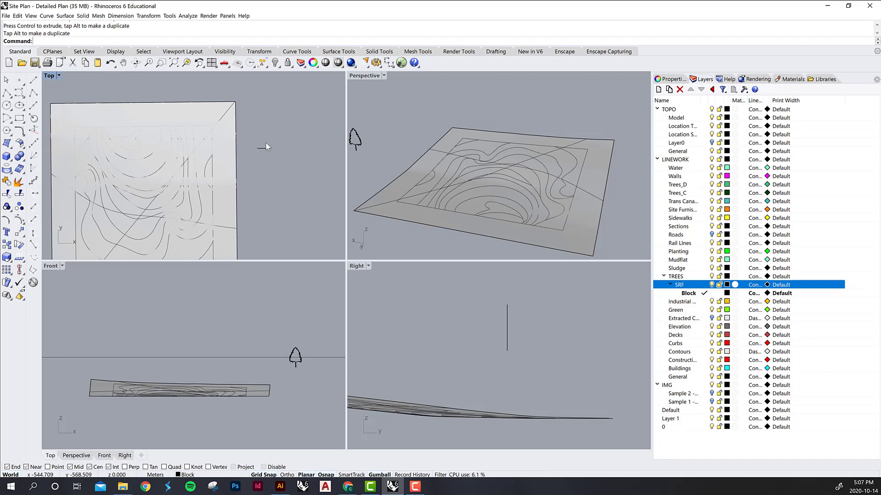
scroll(265, 144, "down", 5)
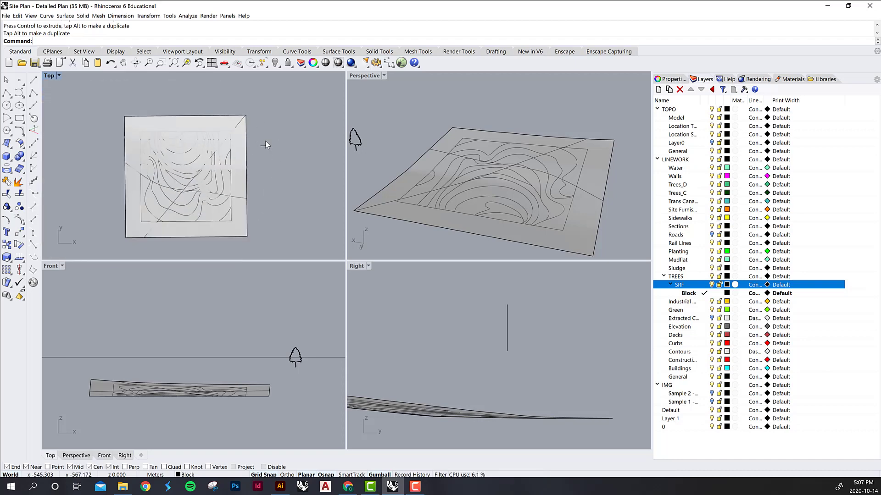
scroll(280, 131, "down", 2)
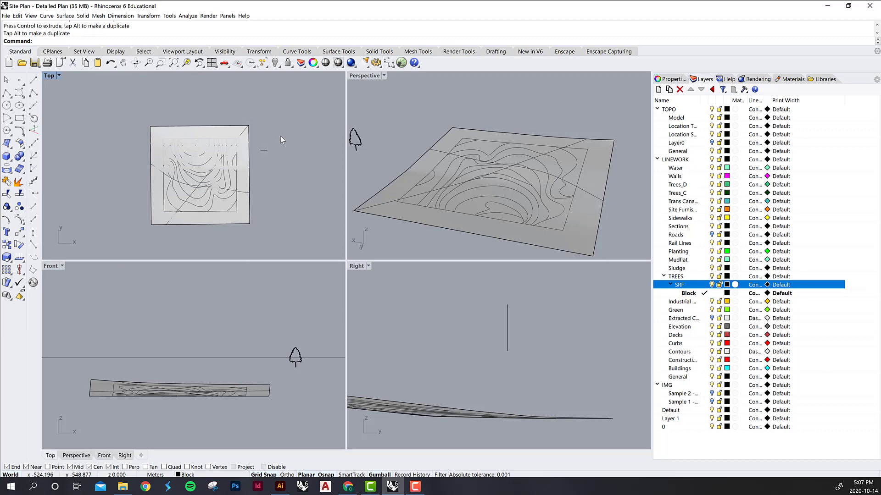
scroll(428, 136, "down", 5)
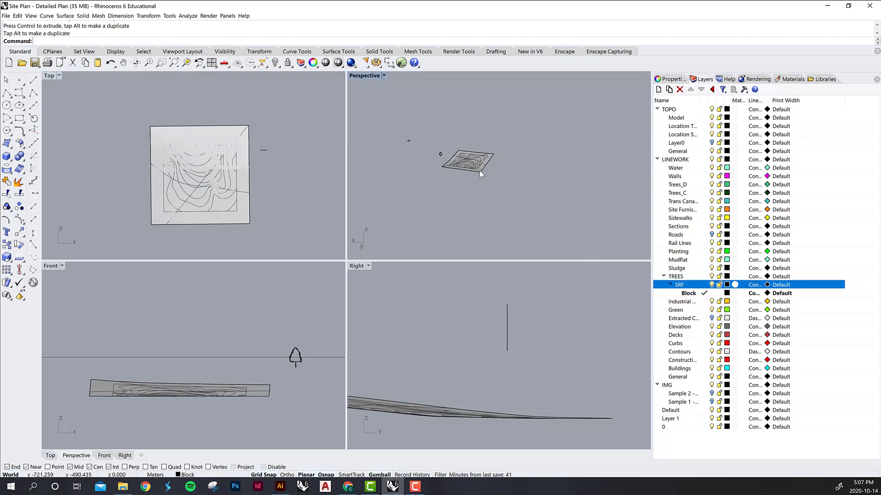
right_click_drag(522, 189, 436, 173)
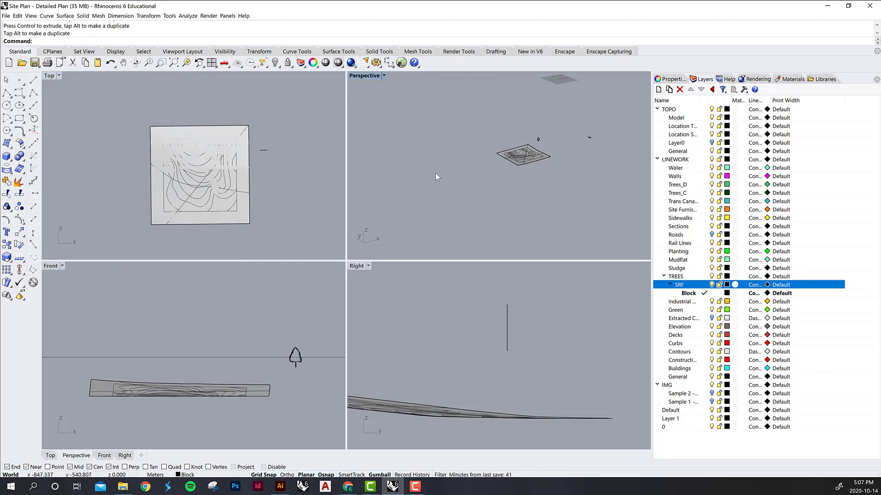
right_click_drag(529, 156, 509, 196)
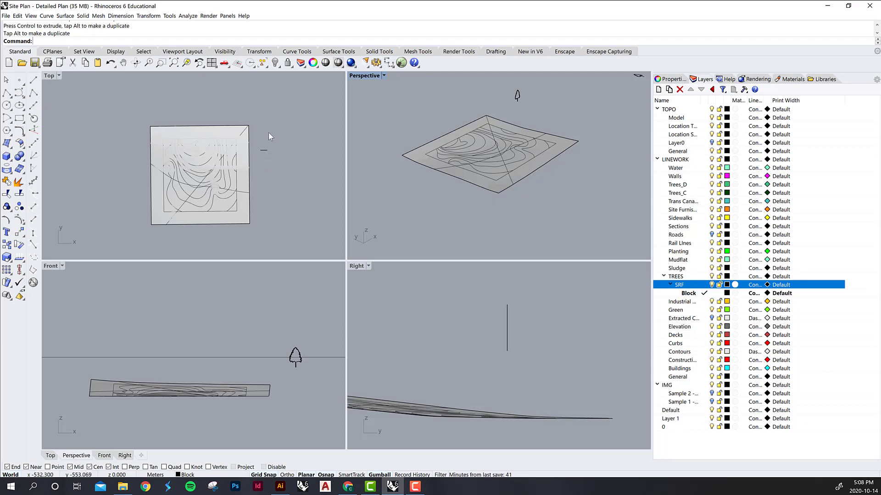
Undo the last gumball transform and rotate the upright tree about its vertical axis in the Top view
scroll(263, 147, "up", 4)
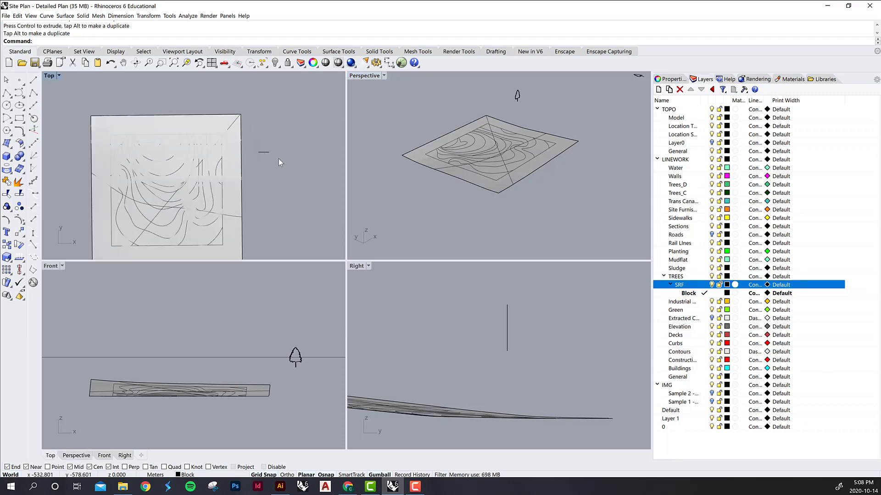
left_click(263, 152)
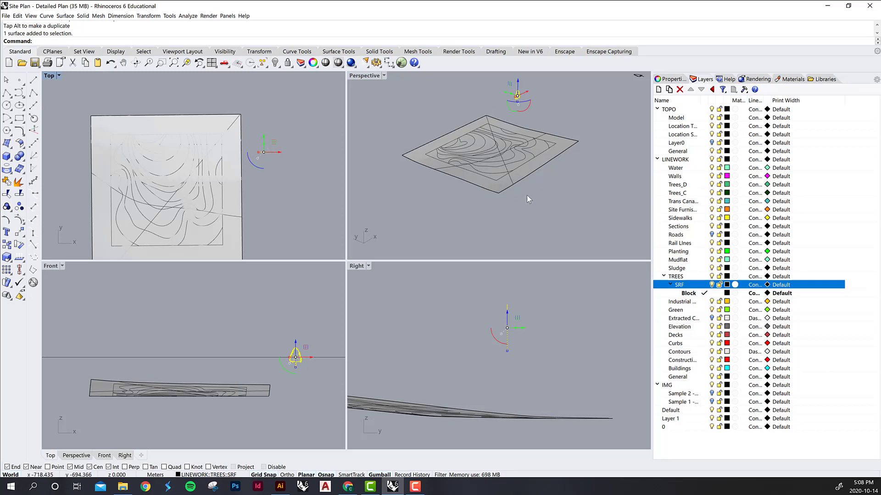
key("ctrl+z")
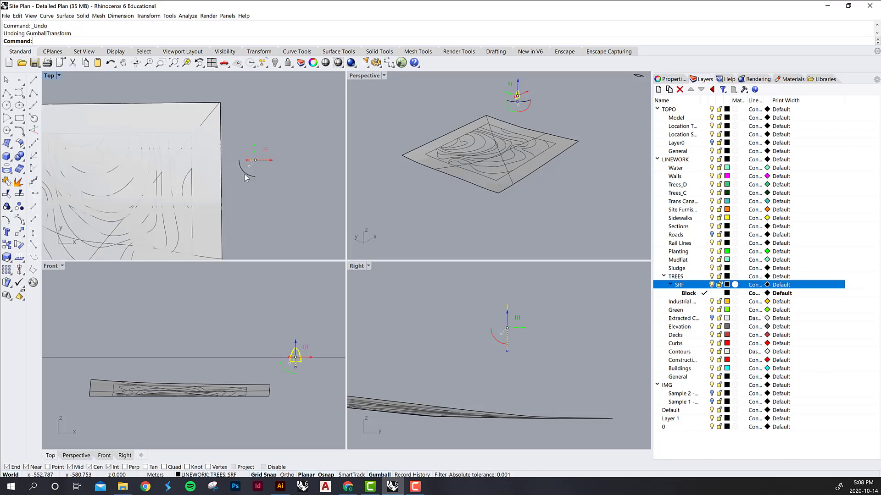
left_click(245, 174)
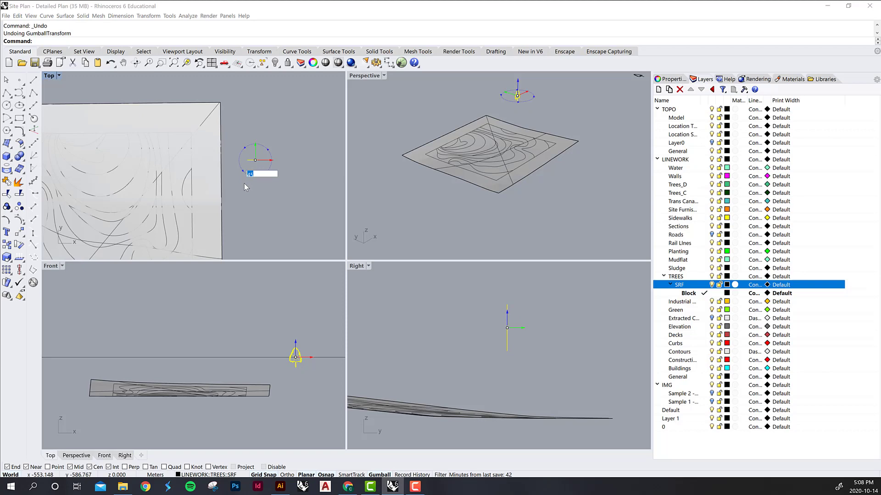
key("Return")
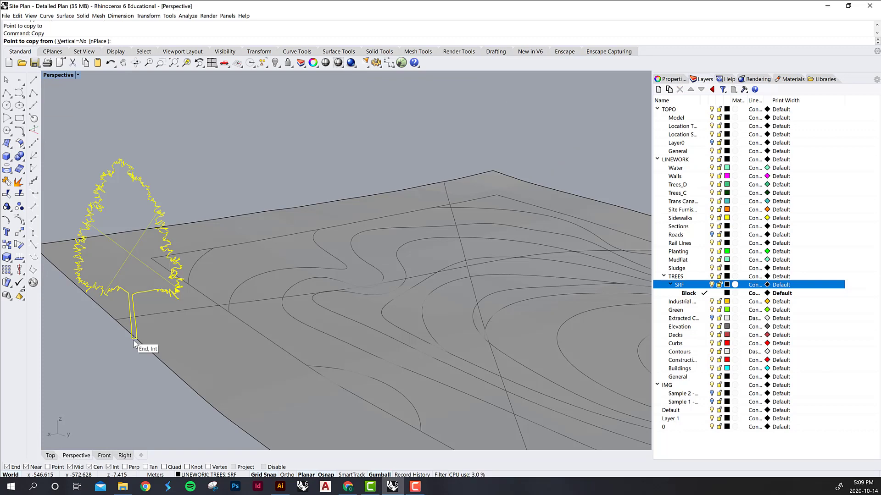
Abandon the tree copy from the trunk base and dock the object snap toolbar vertically between the viewport and the layer list
left_click(134, 339)
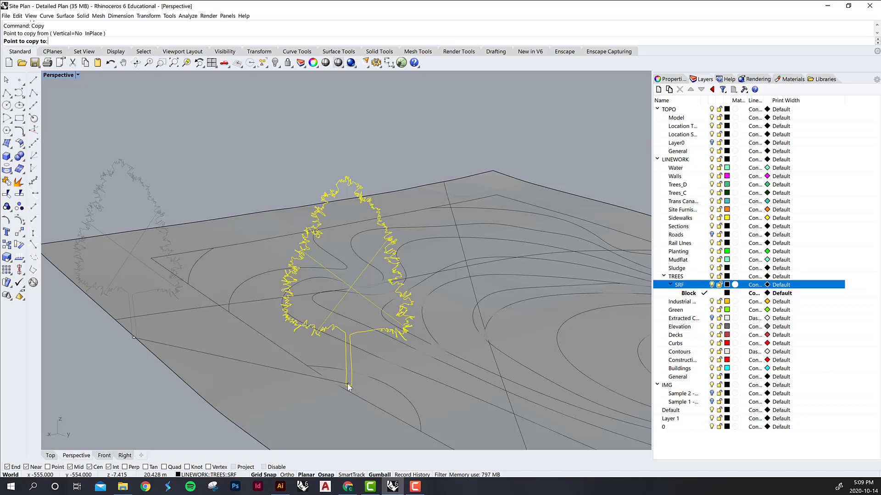
key("Escape")
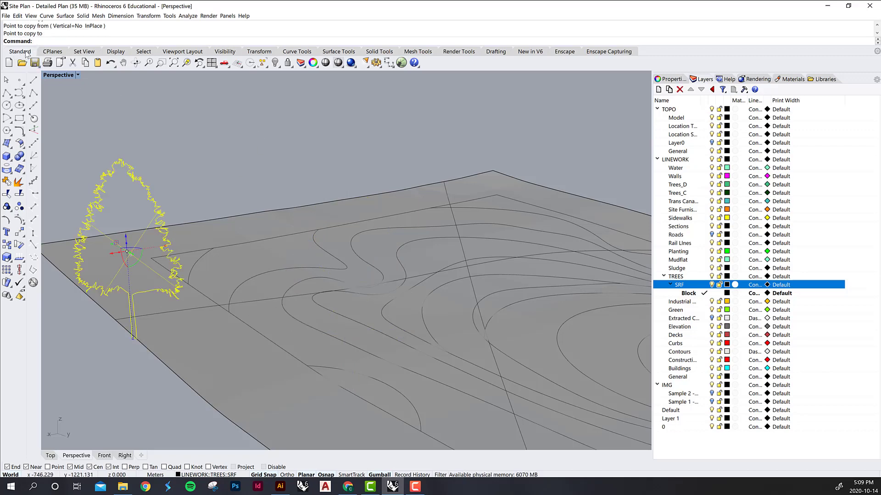
left_click(252, 66)
left_click_drag(255, 72, 649, 165)
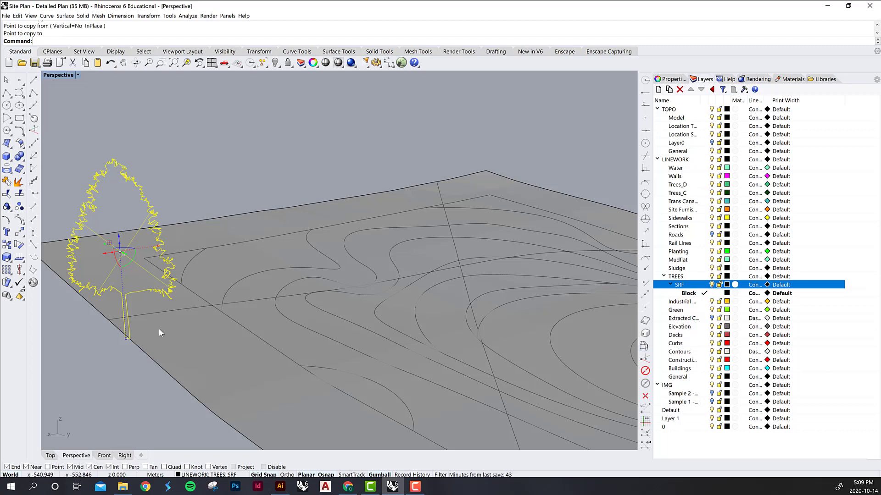
Start copying the tree from its trunk base with a persistent on-surface snap constraining the copies to the terrain
key("Return")
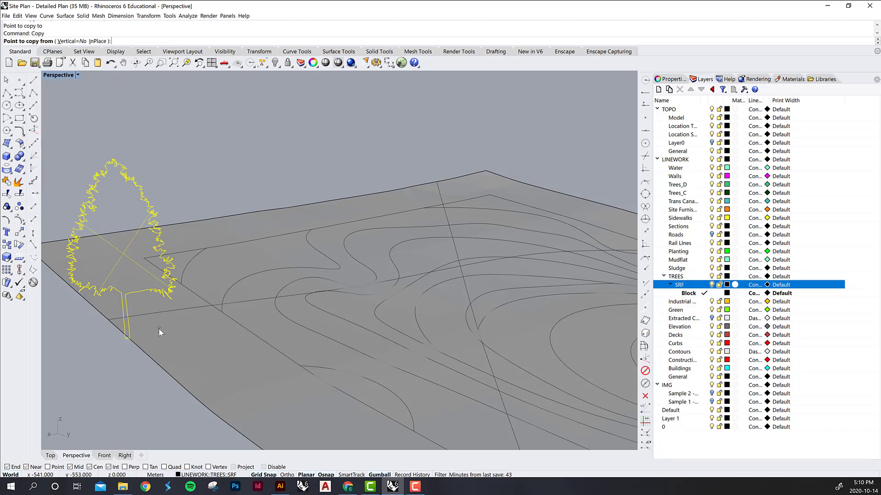
left_click(127, 339)
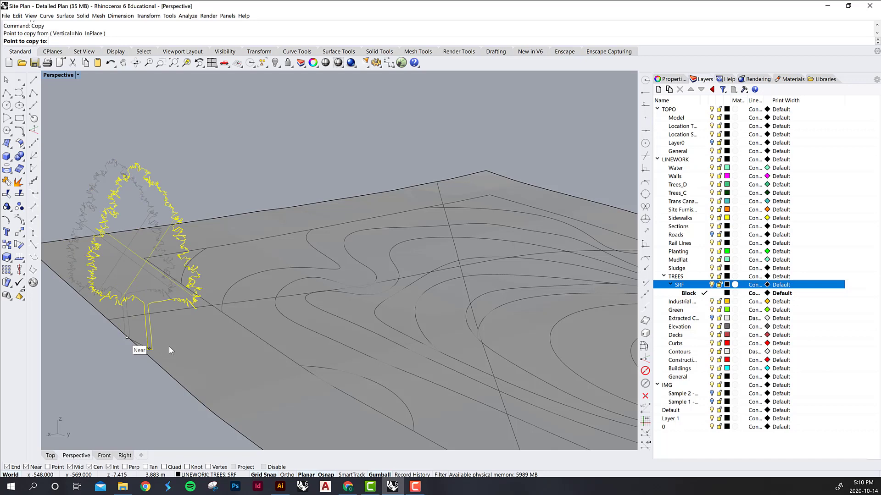
right_click(653, 323)
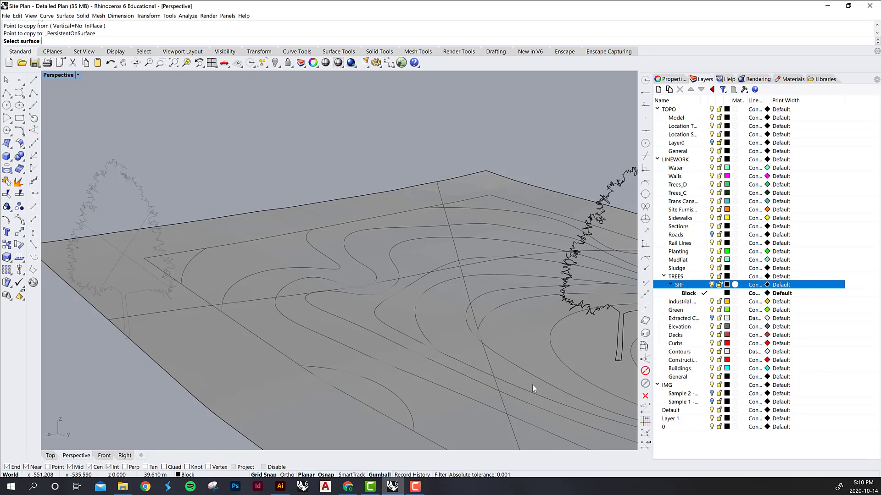
left_click(250, 372)
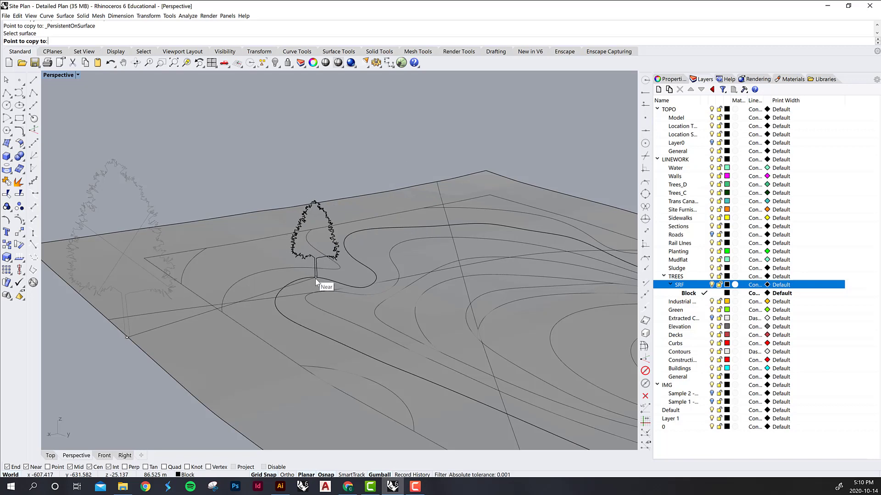
Place tree copies along the curved contours near the original tree's side of the terrain, undoing one misplaced copy
left_click(317, 264)
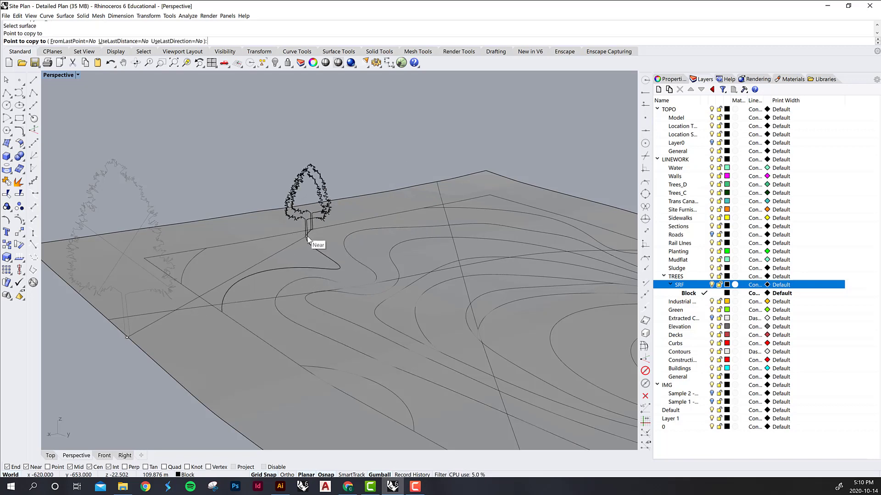
left_click(327, 269)
left_click(289, 267)
left_click(256, 270)
key("ctrl+z")
left_click(241, 277)
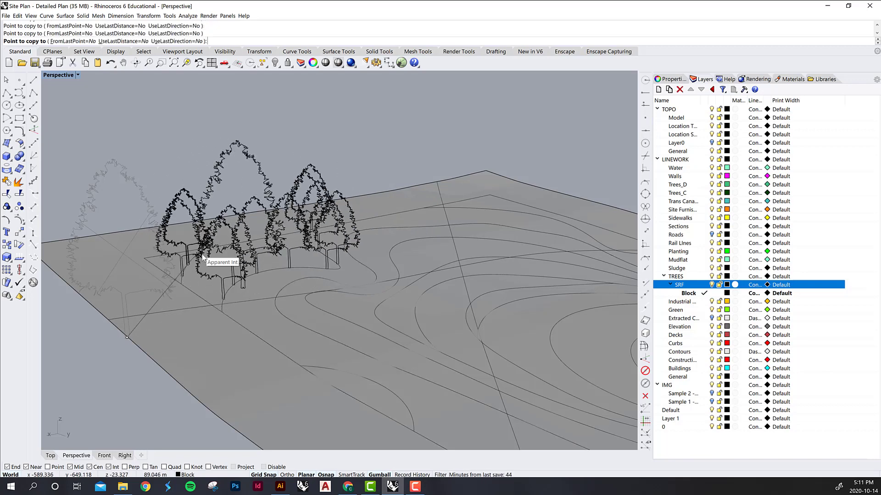
Place a row of further tree copies along the contours toward the far corner of the terrain
left_click(216, 256)
left_click(412, 229)
left_click(438, 228)
left_click(463, 229)
left_click(489, 231)
left_click(516, 233)
left_click(541, 236)
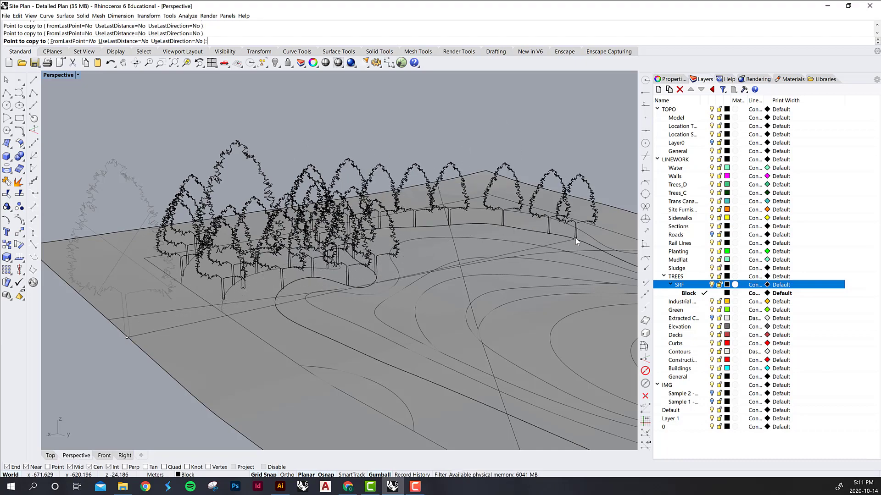
left_click(567, 239)
left_click(594, 243)
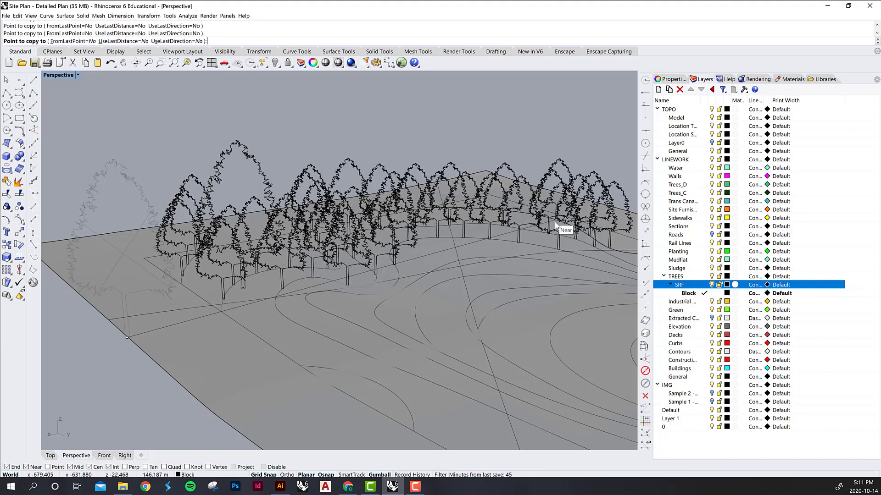
Finish copying the trees and delete the original tree surface at the terrain's edge
right_click_drag(481, 209, 346, 354)
key("Return")
key("Return")
left_click(414, 375)
key("Delete")
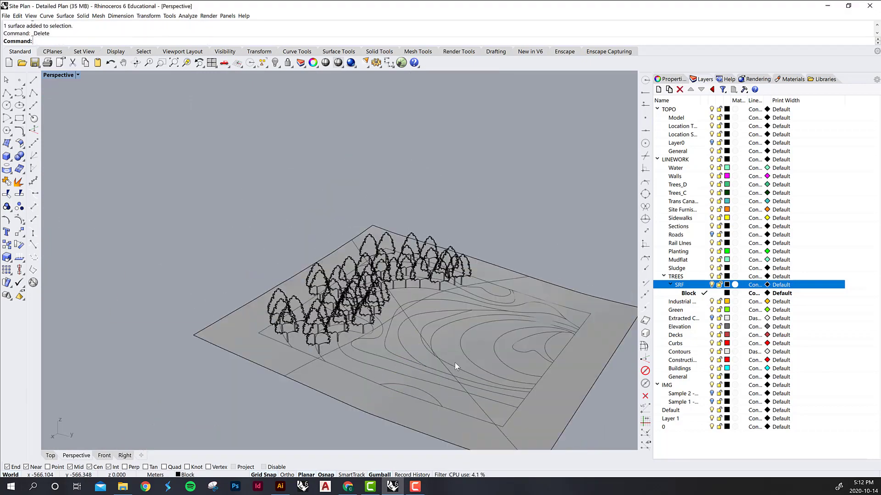
right_click_drag(426, 367, 439, 327)
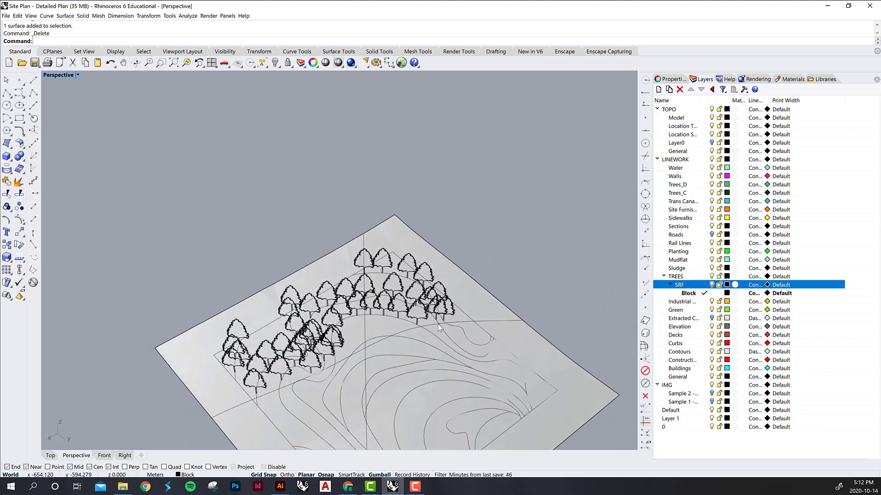
right_click_drag(301, 397, 328, 373)
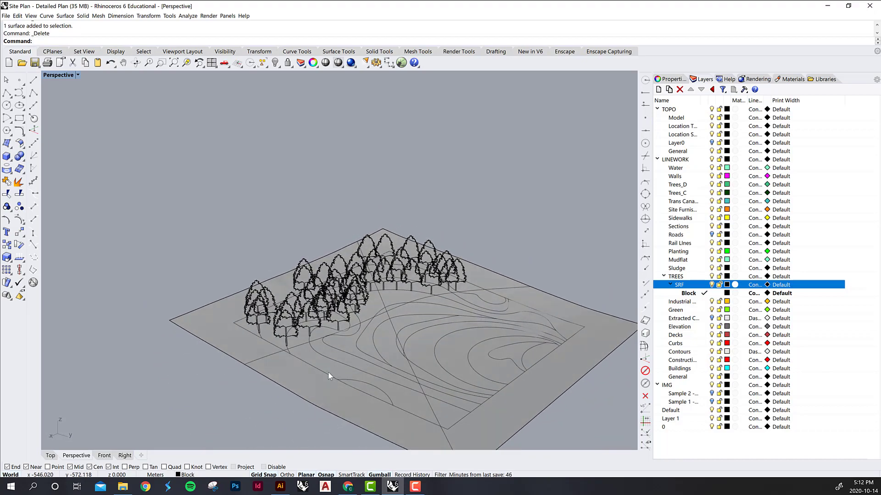